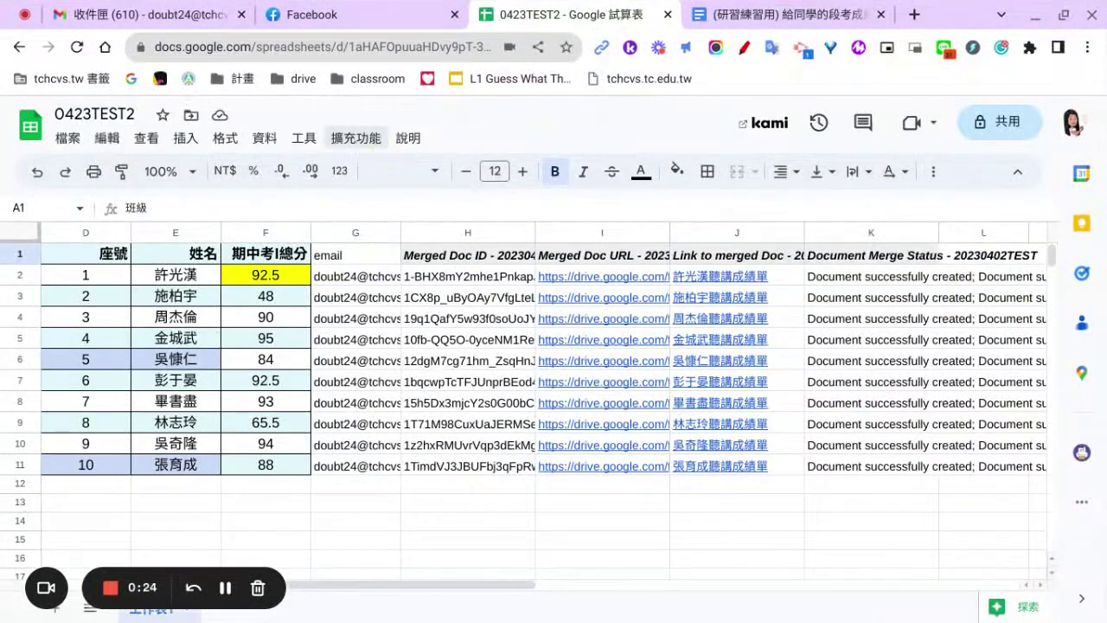
Step: Browse the Google Workspace add-on marketplace from Extensions, then close it
left_click(355, 138)
mouse_move(384, 168)
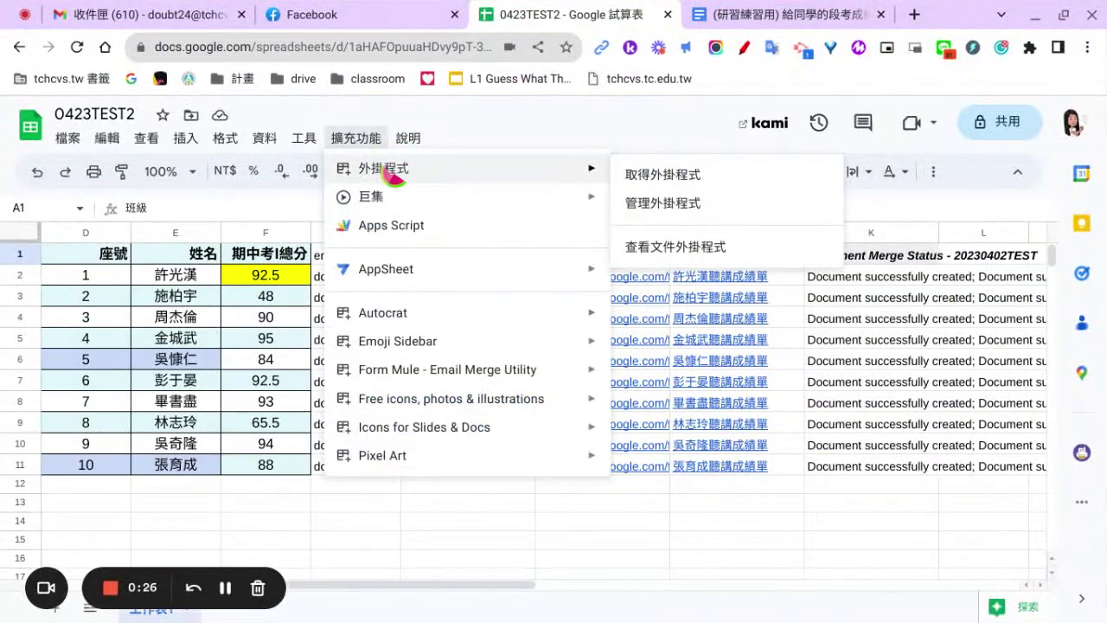
left_click(688, 183)
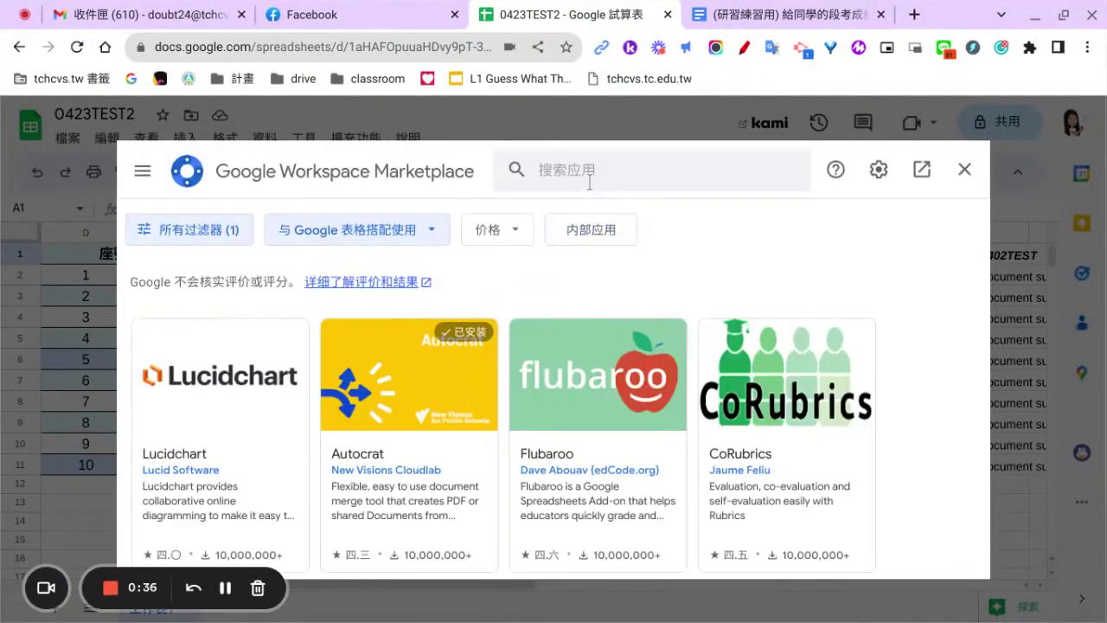
left_click(590, 182)
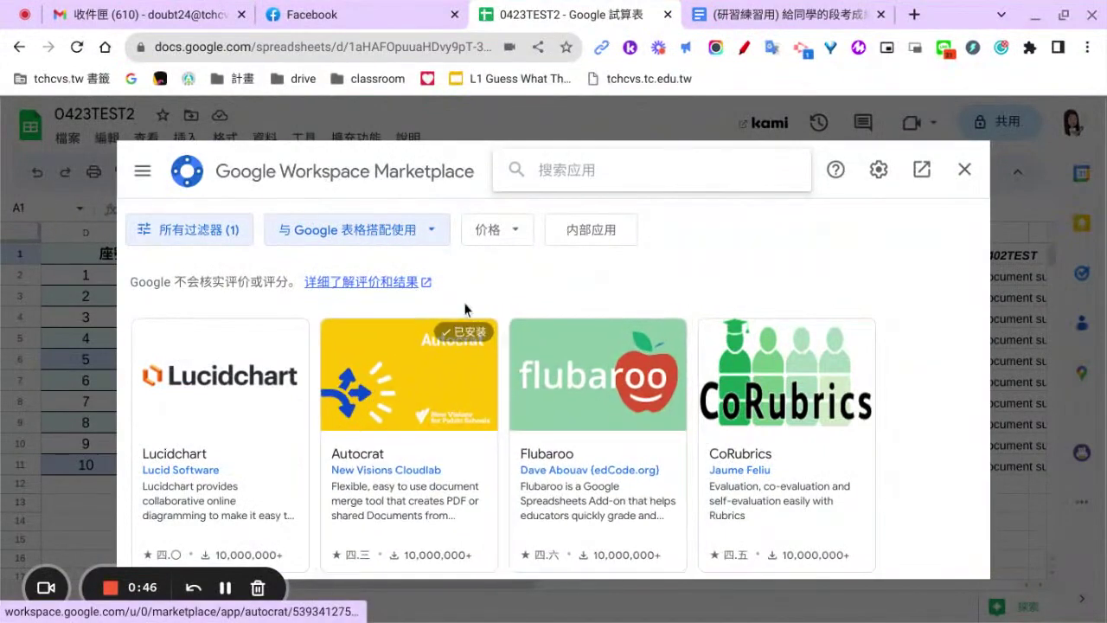
left_click(965, 168)
Step: Launch Autocrat and create a new merge job named 20230402TEST3
left_click(357, 140)
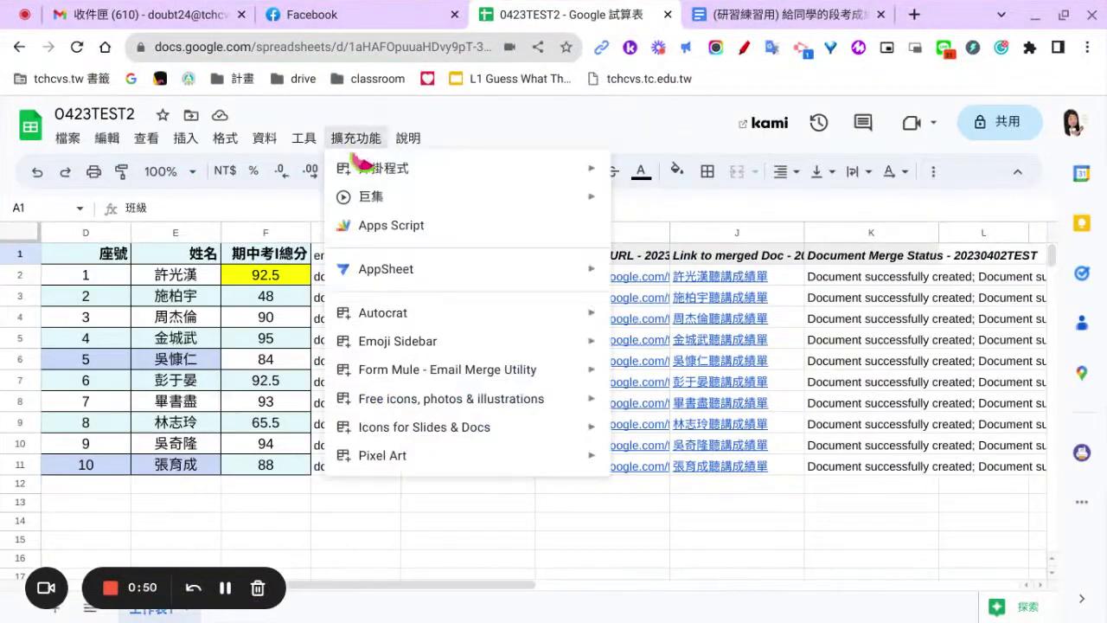
mouse_move(383, 312)
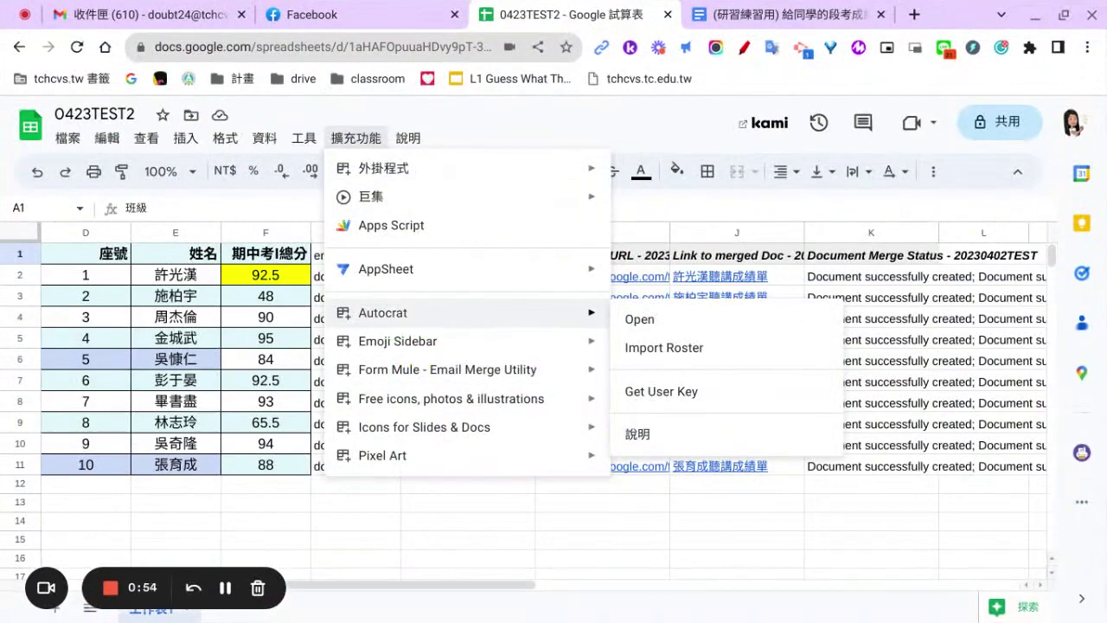
left_click(679, 325)
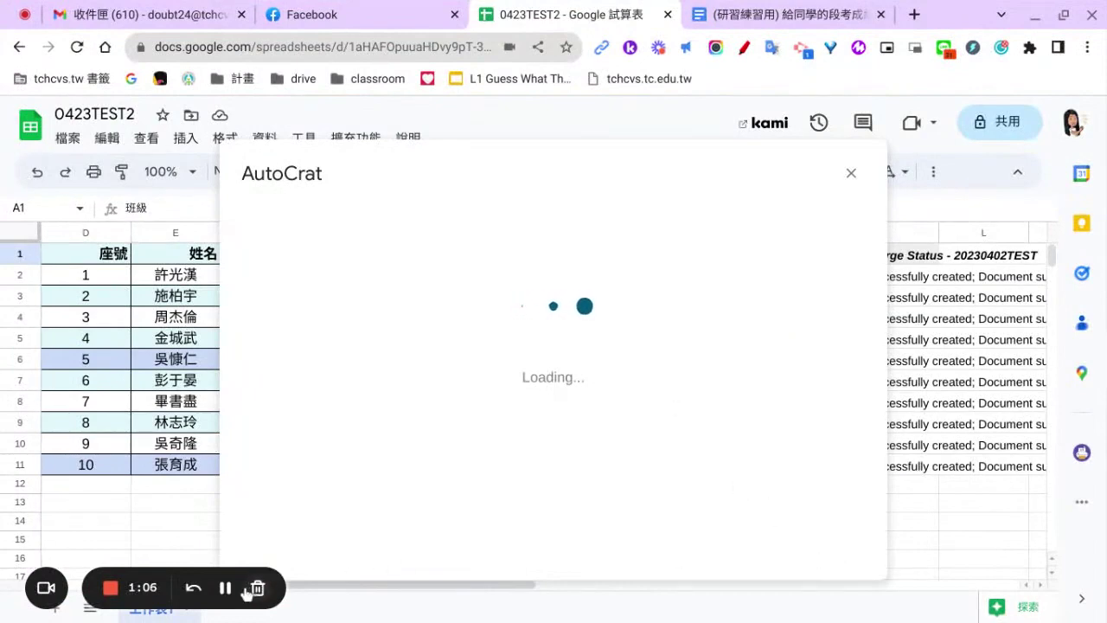
left_click(797, 530)
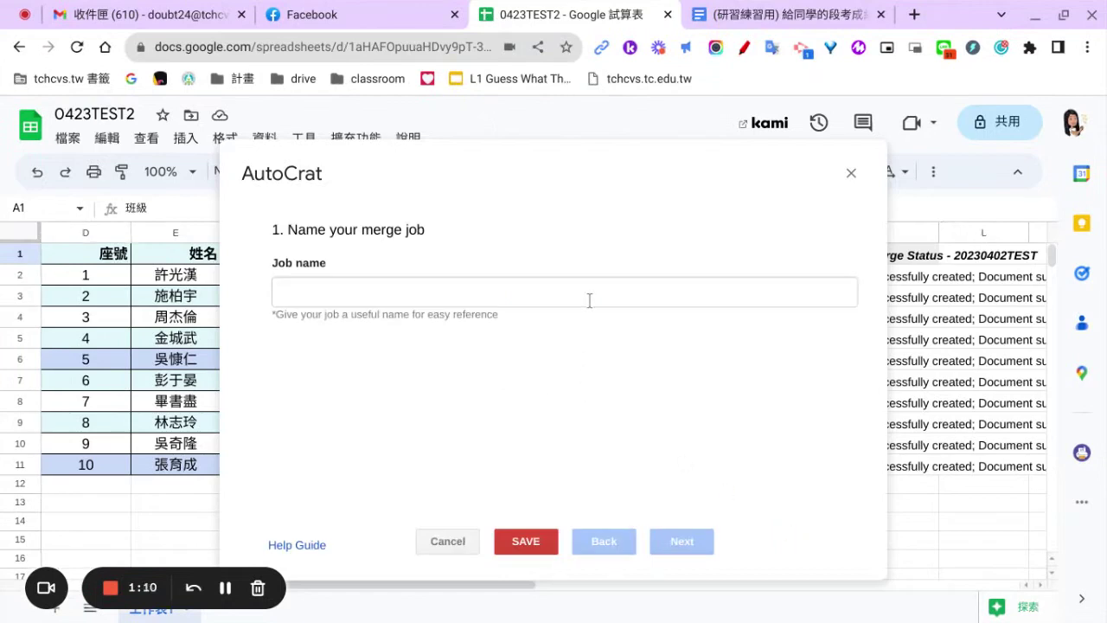
left_click(518, 279)
type("2")
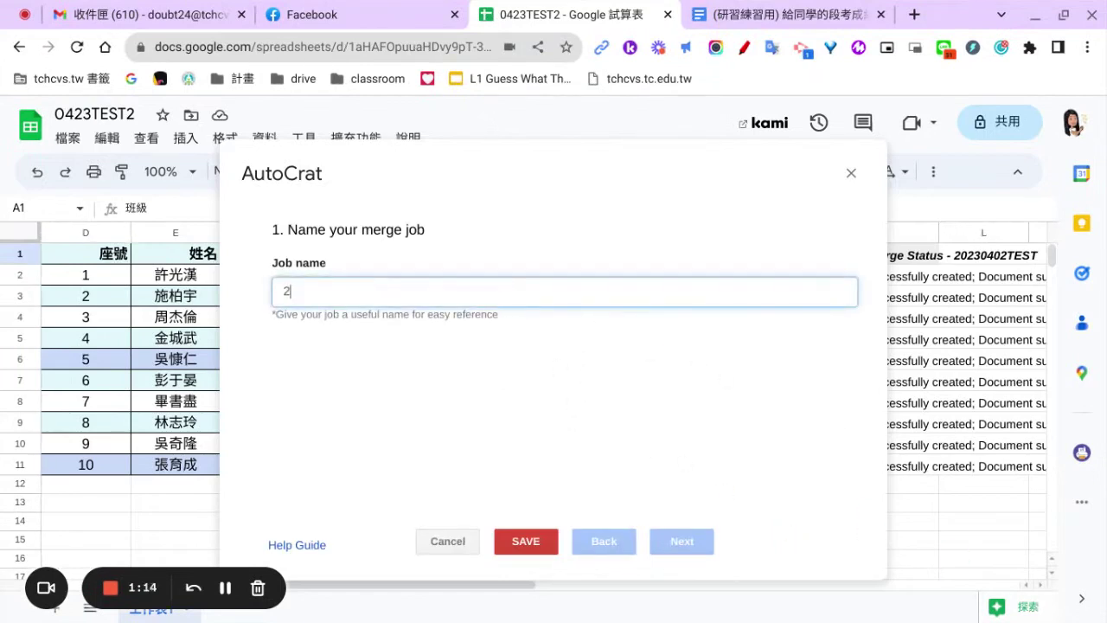
type("023040")
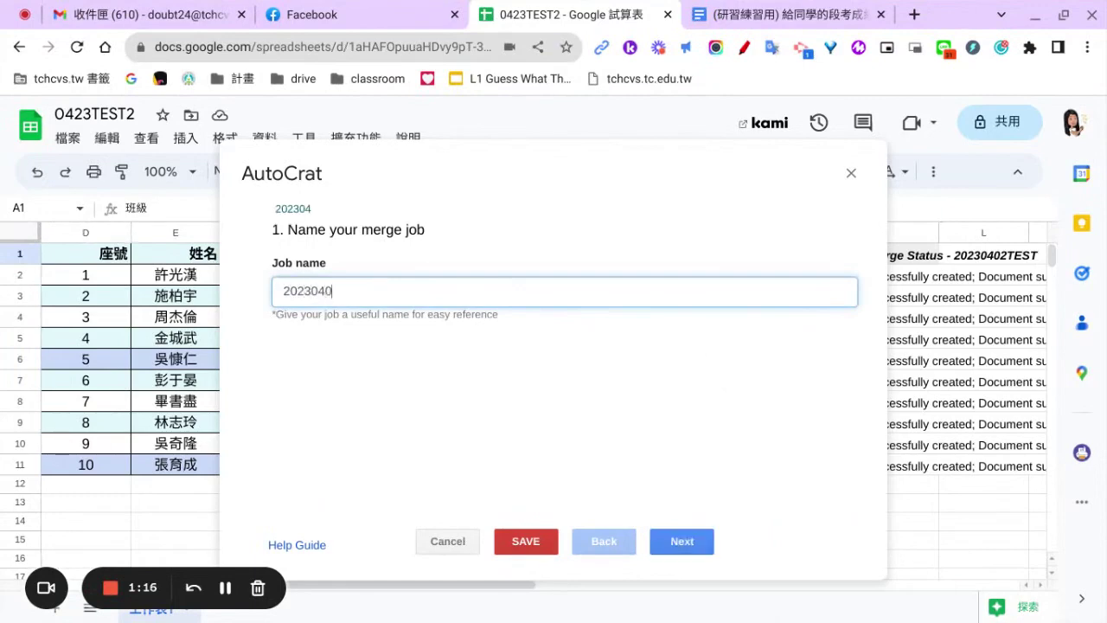
type("2TE")
type("ST3")
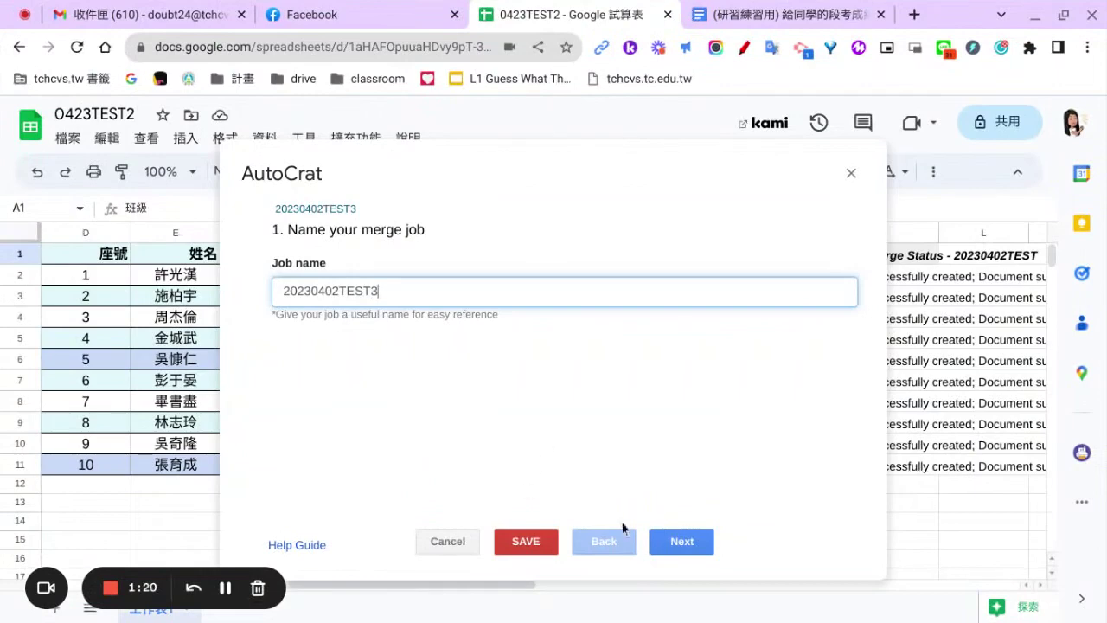
left_click(680, 541)
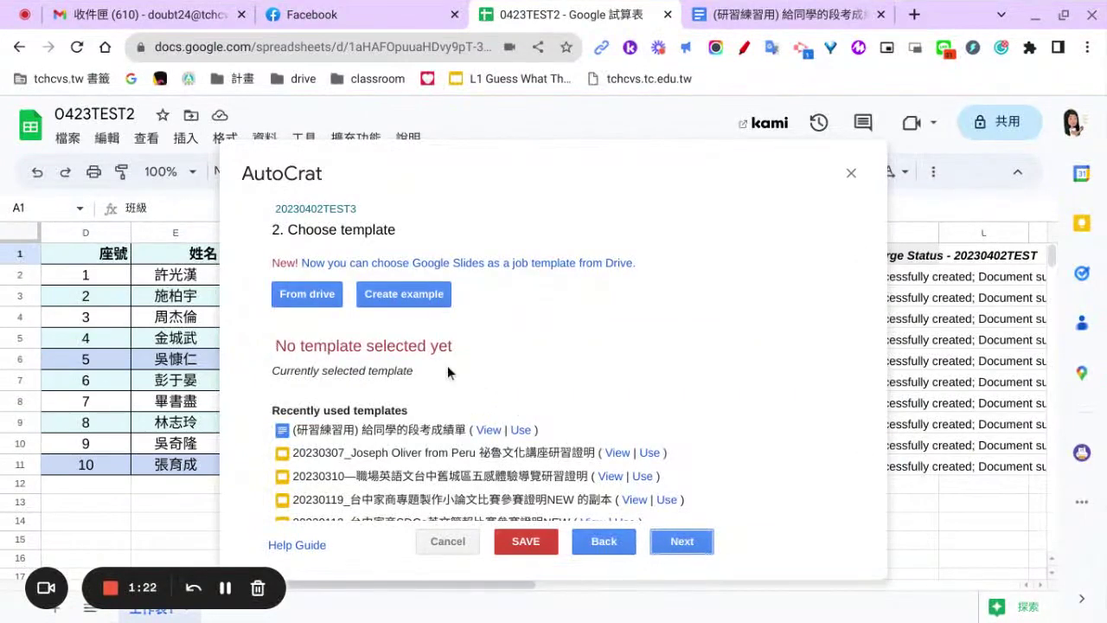
Step: Check the (研習練習用) 給同學的段考成績單 document, then pick it from recent templates
double_click(502, 167)
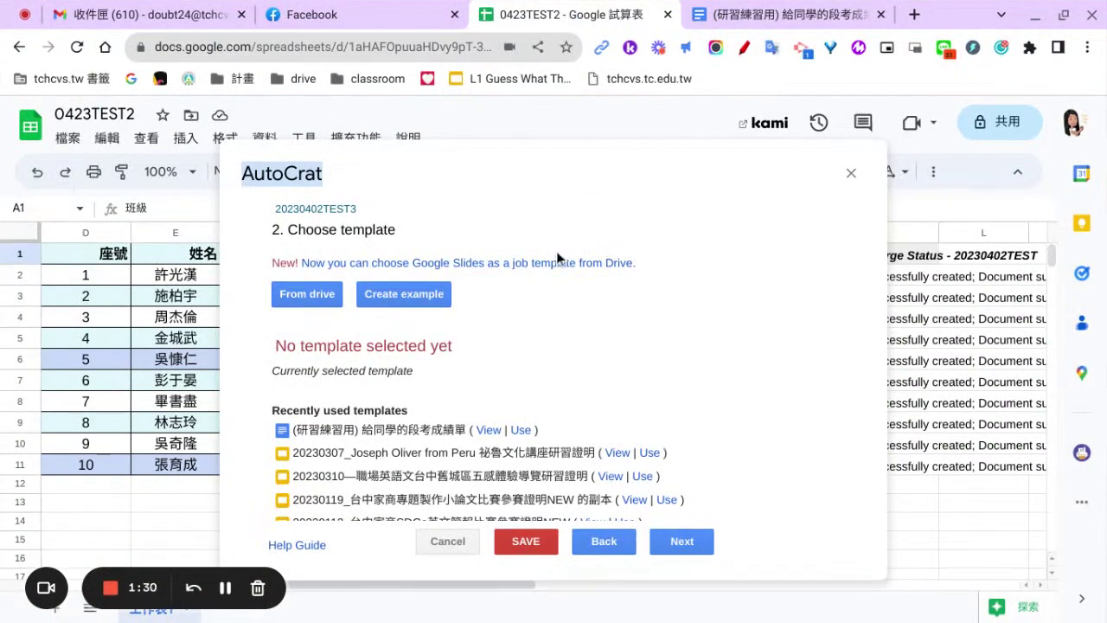
left_click(783, 6)
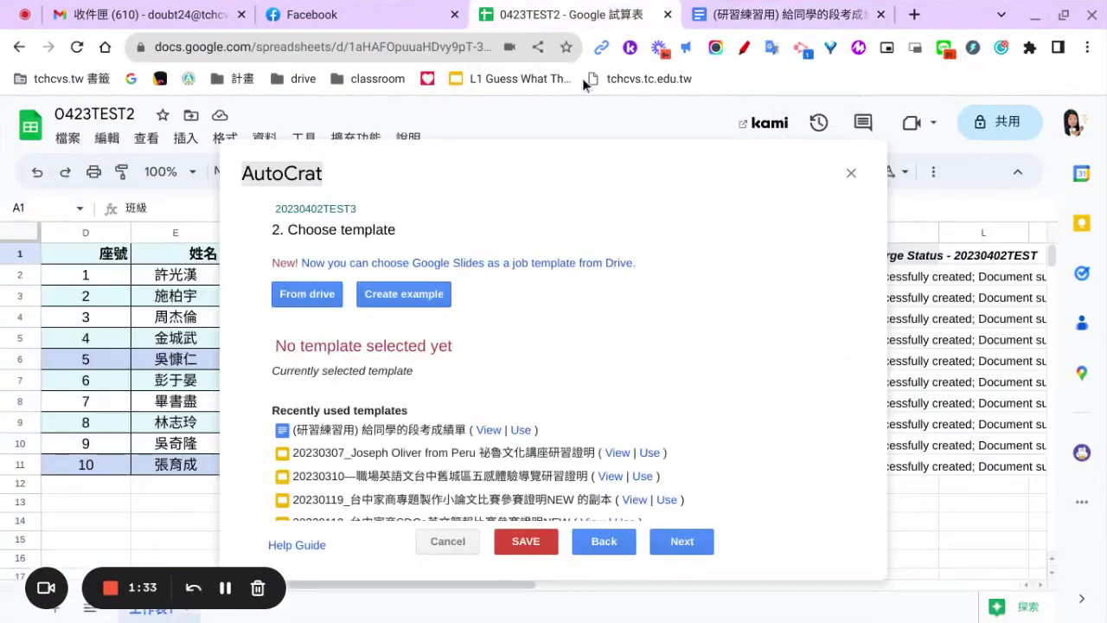
left_click(519, 430)
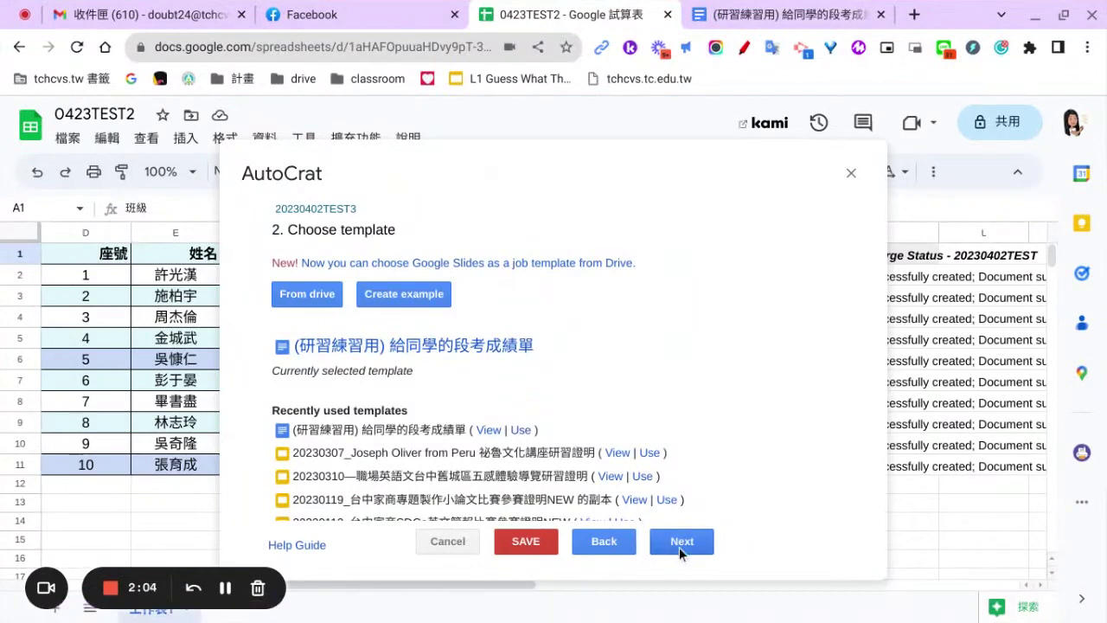
Step: Choose 工作表1 as the merge tab so 姓名 and 期中考總分 tags map automatically
left_click(679, 545)
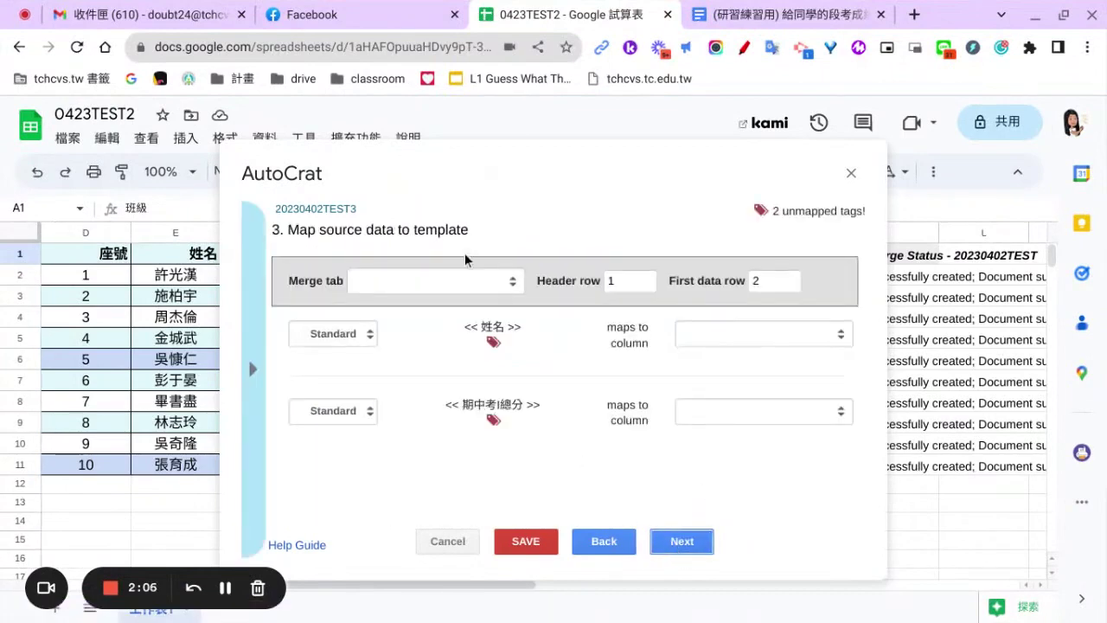
left_click(457, 280)
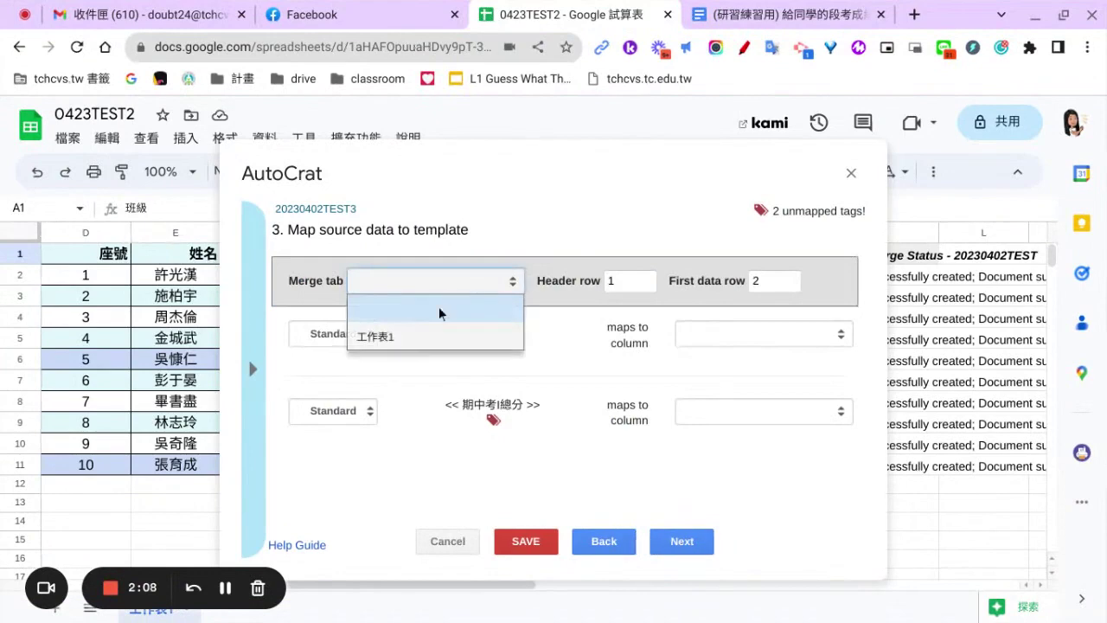
left_click(395, 334)
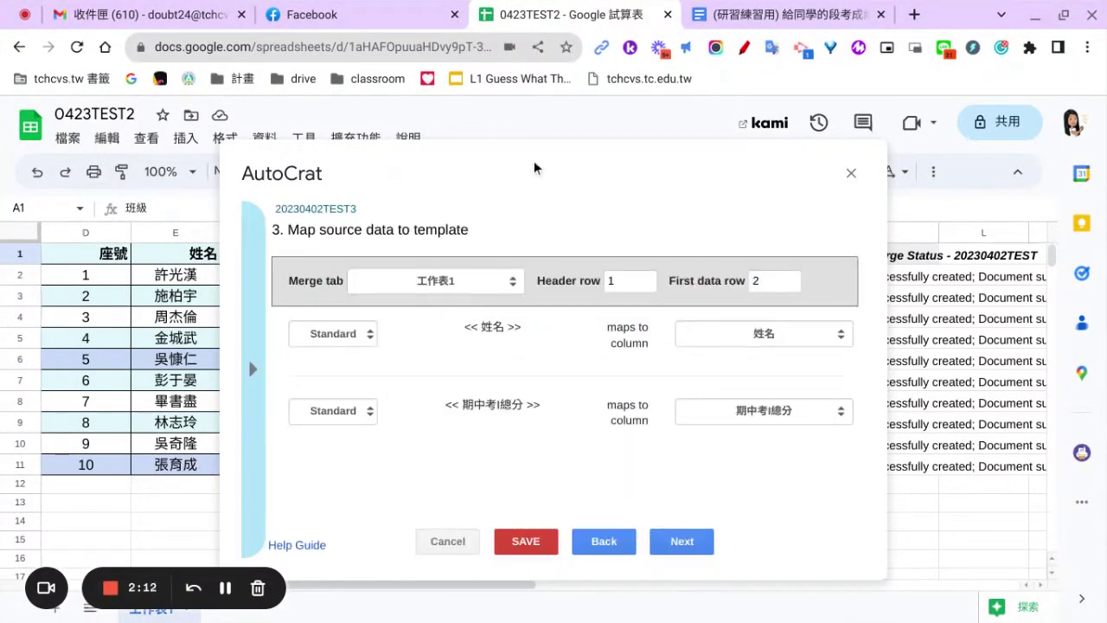
left_click_drag(536, 166, 551, 177)
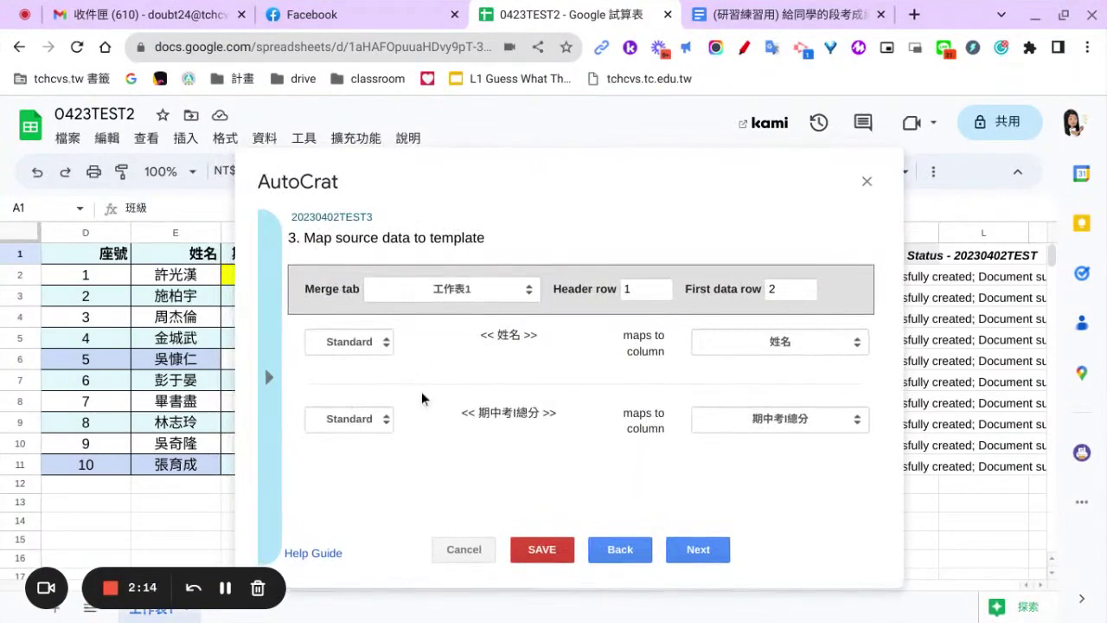
triple_click(697, 181)
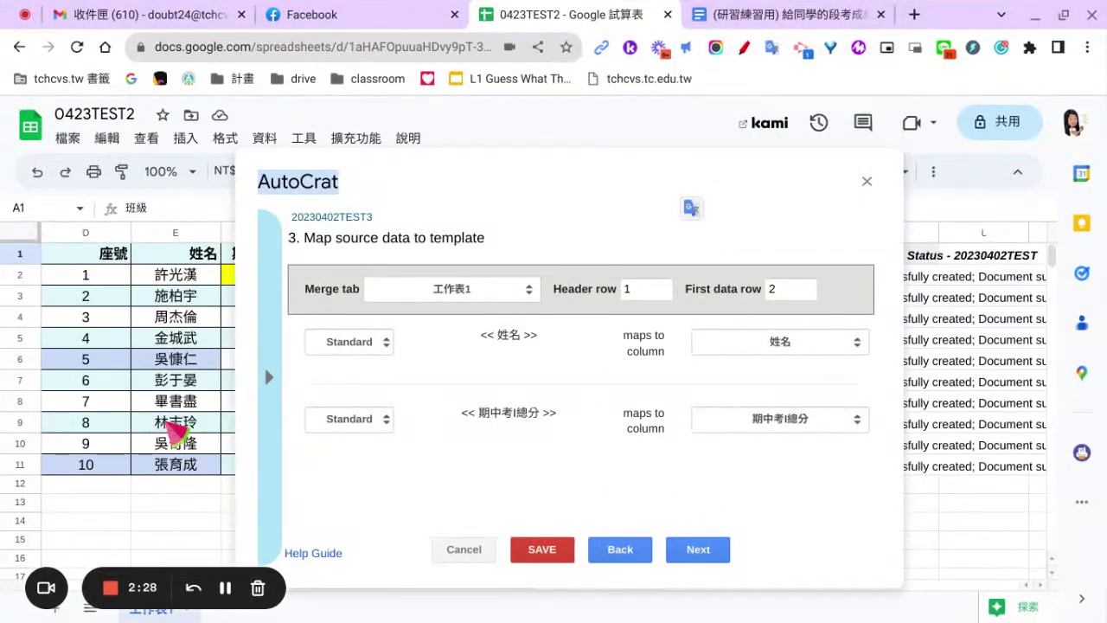
Step: Set the output file name pattern to <<姓名>>聽講成績單
left_click(693, 552)
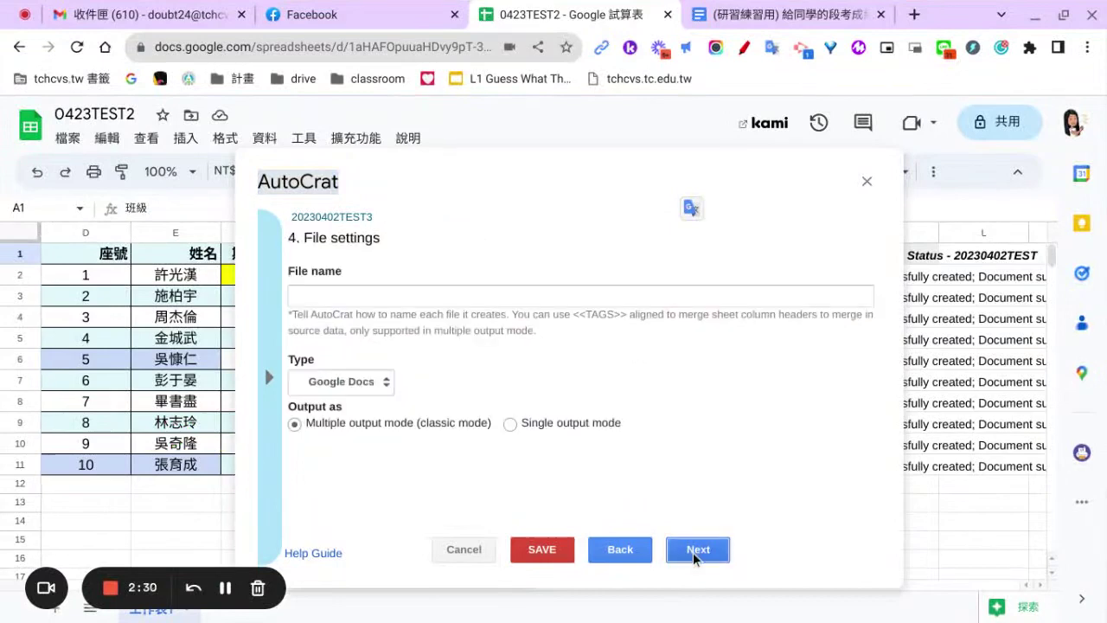
left_click(408, 294)
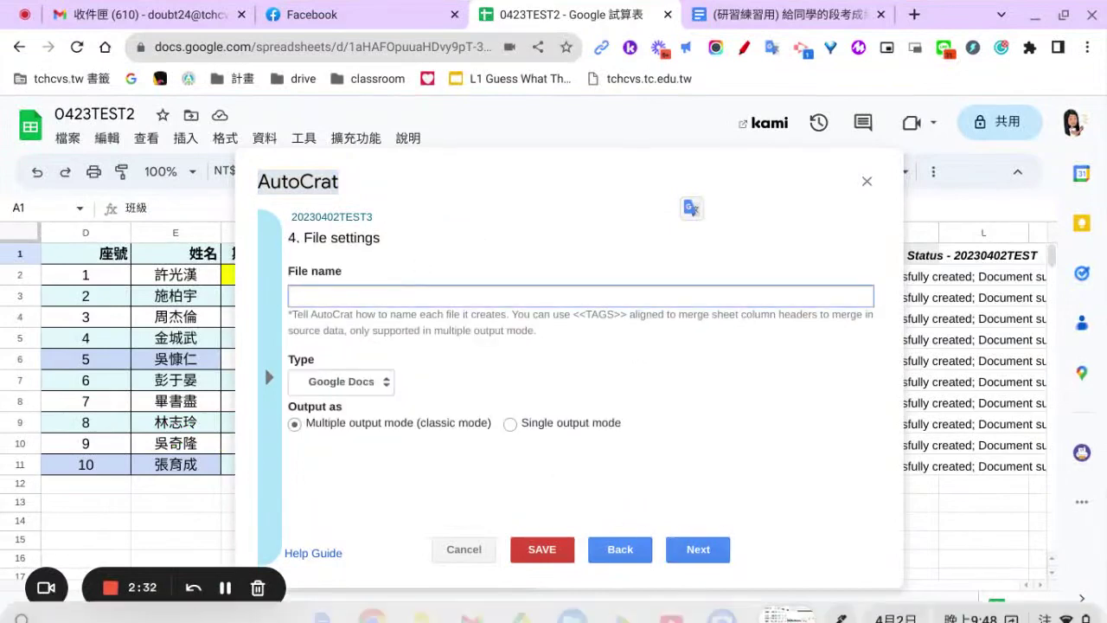
type("<<>>")
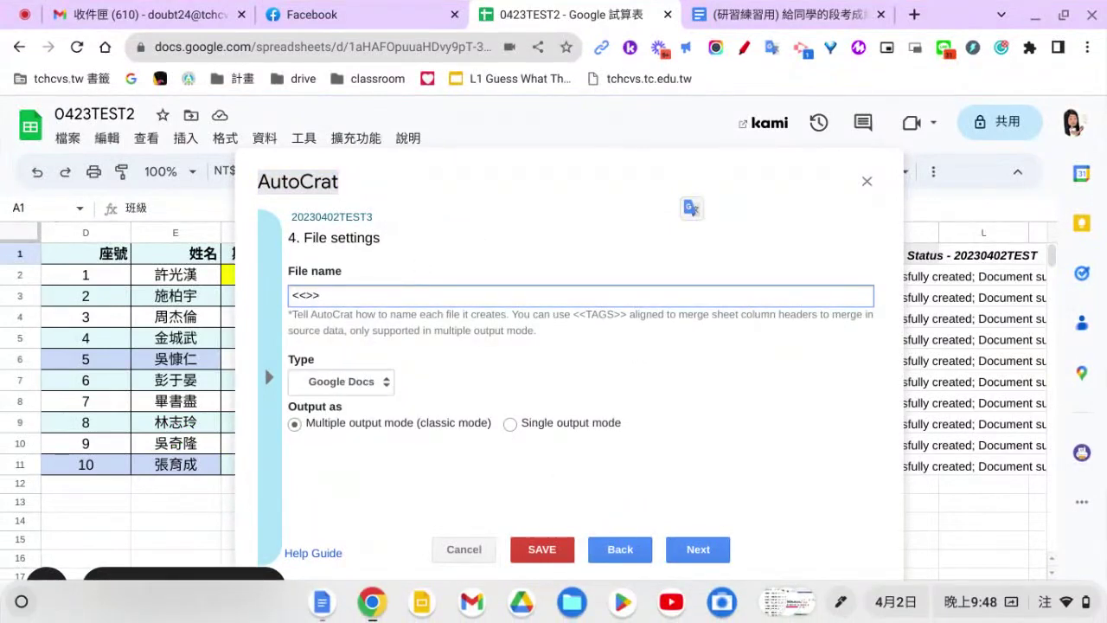
key("Left")
key("Left")
type("性")
type("姓名")
key("Return")
key("End")
type("wu")
type("聽幾")
type("講")
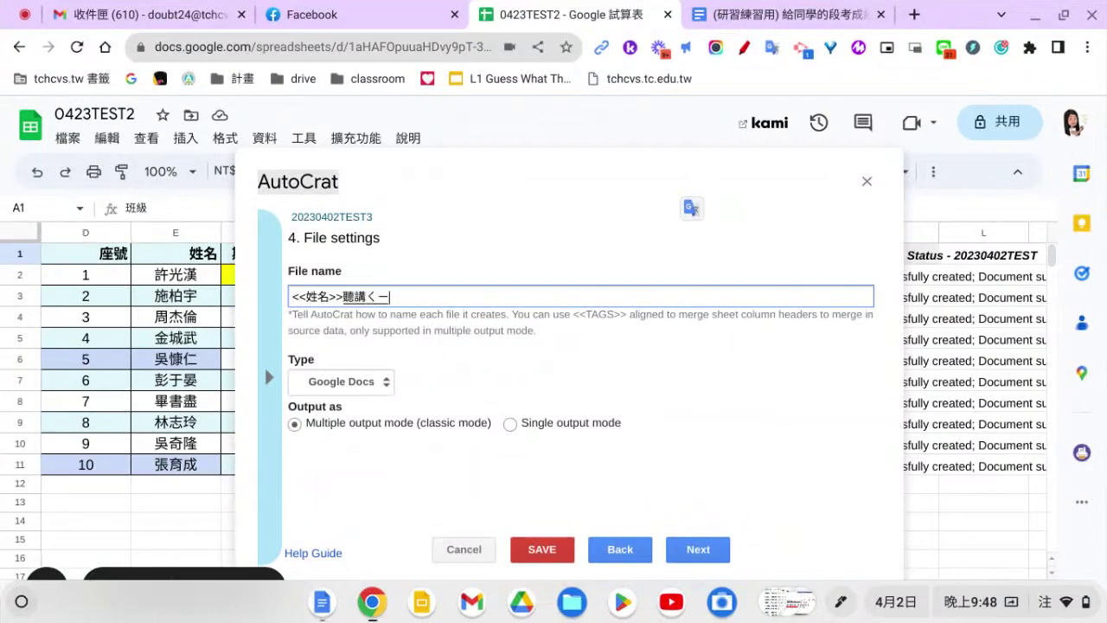
type("ㄔㄧ成績單")
key("Return")
Step: Change the output file type from Google Docs to PDF
key("Tab")
key("space")
key("Down")
key("Return")
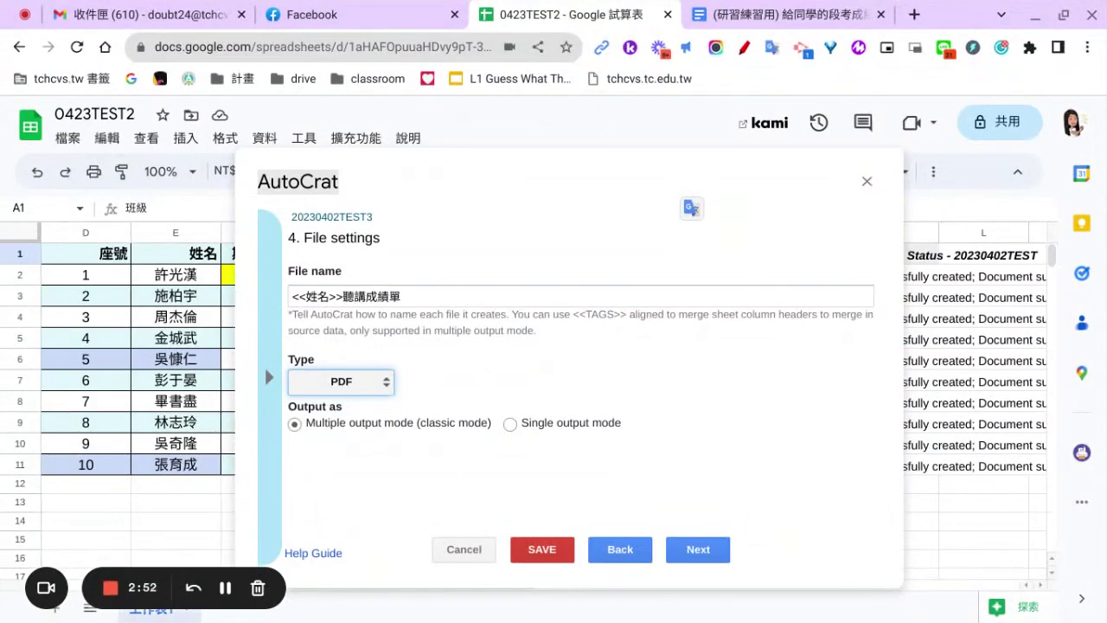
left_click(698, 550)
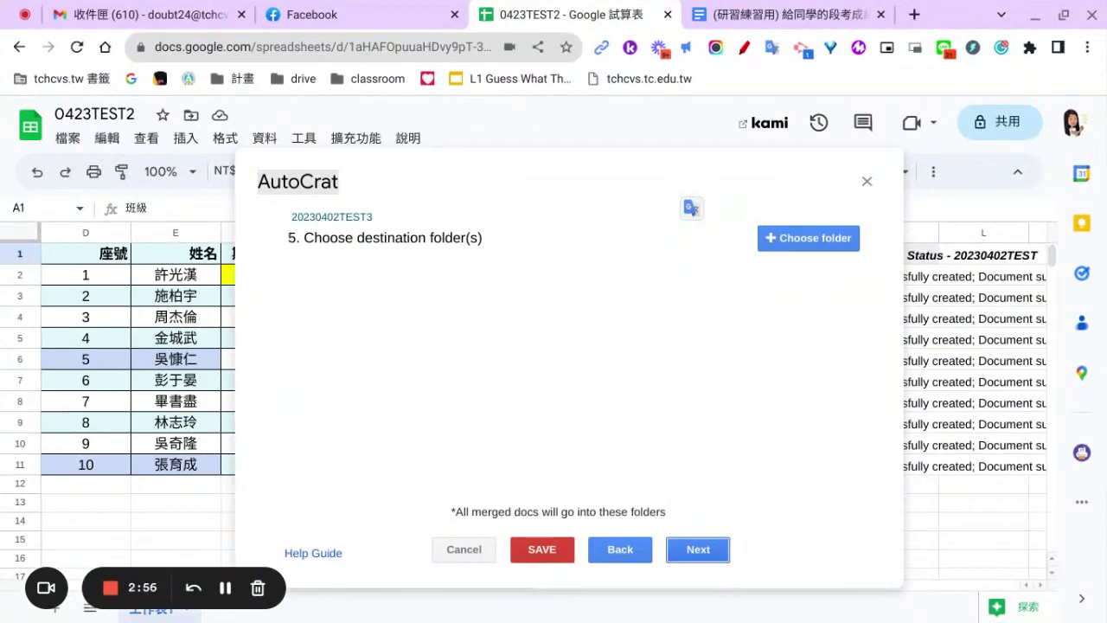
Step: Search Drive for autocratbackup and select it as the destination folder
left_click(809, 237)
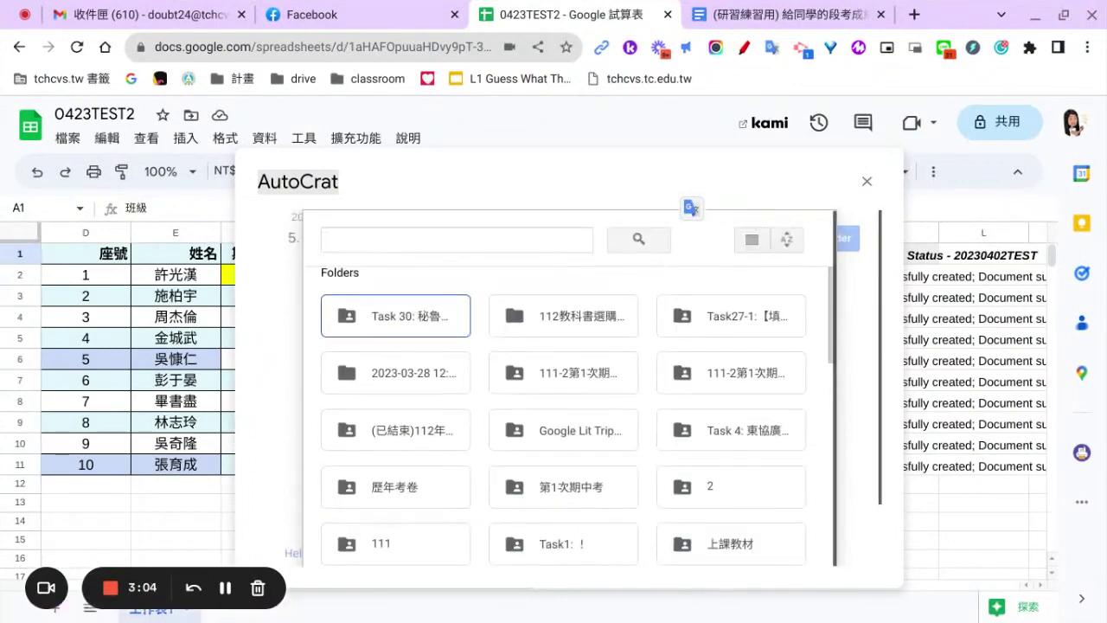
left_click(457, 240)
type("ㄇ")
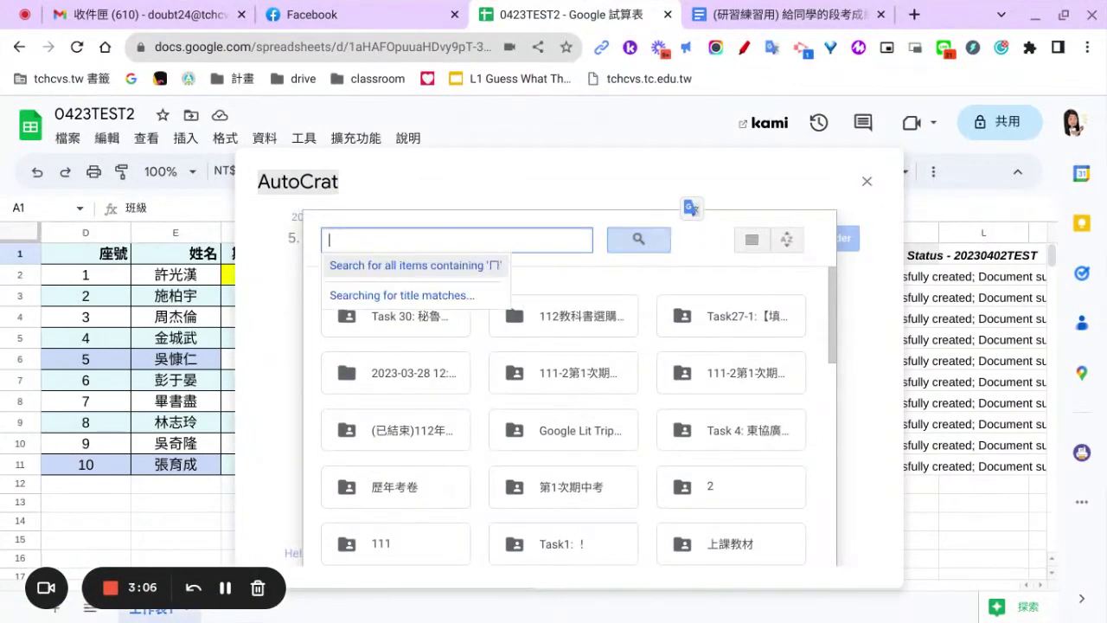
type("autocrat")
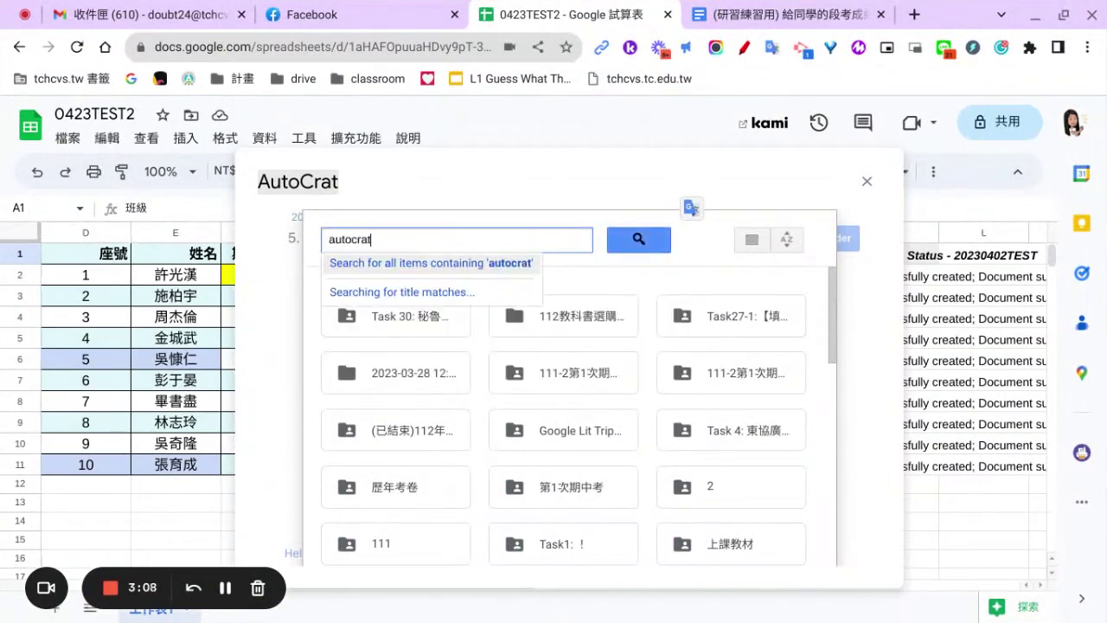
type("backup")
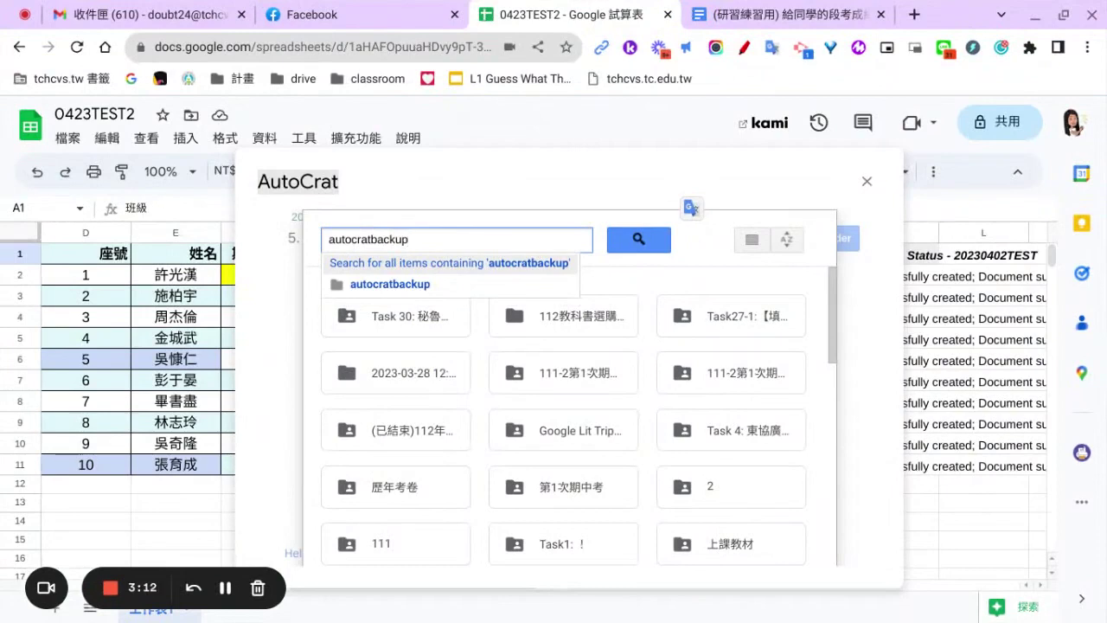
key("Return")
left_click(397, 286)
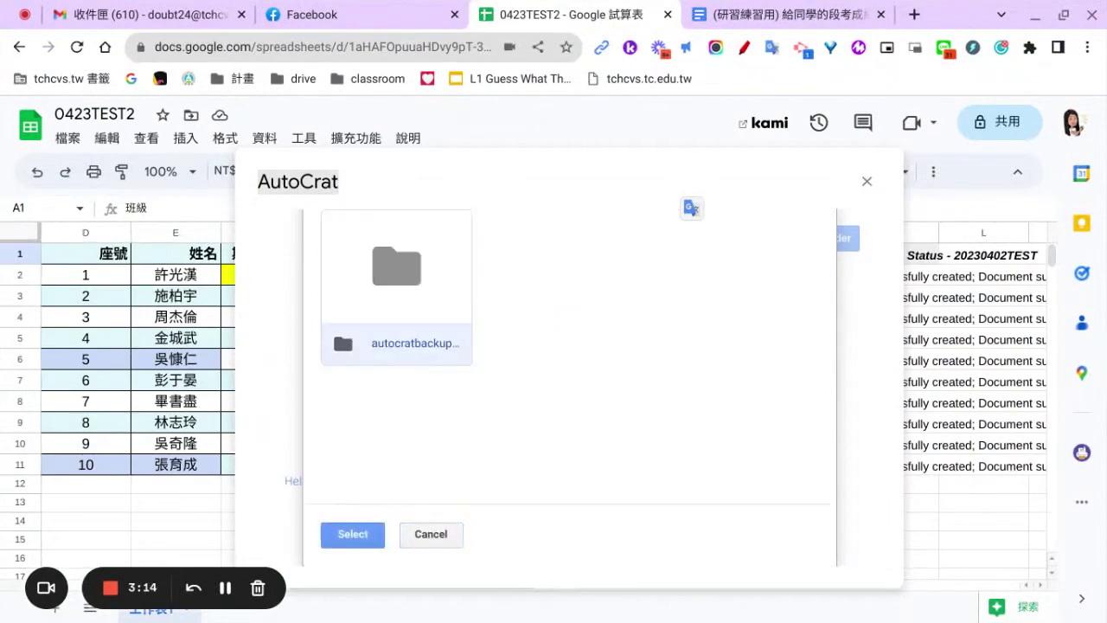
left_click(352, 534)
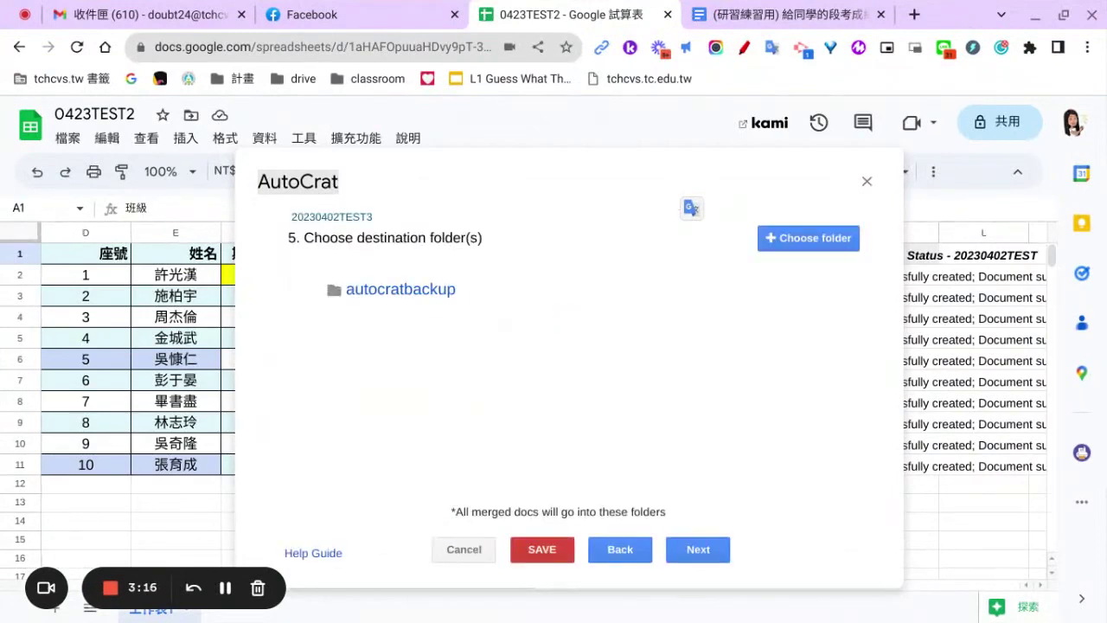
left_click(698, 550)
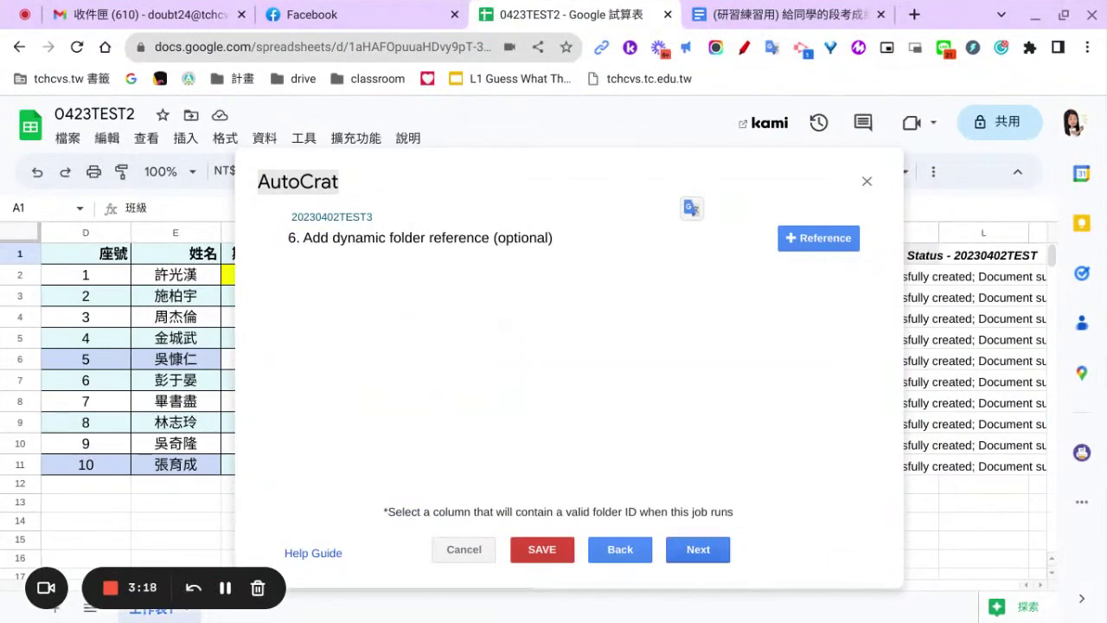
Step: Pass steps 6 and 7 unchanged to reach step 8, Share docs & send emails
left_click(698, 549)
key("Return")
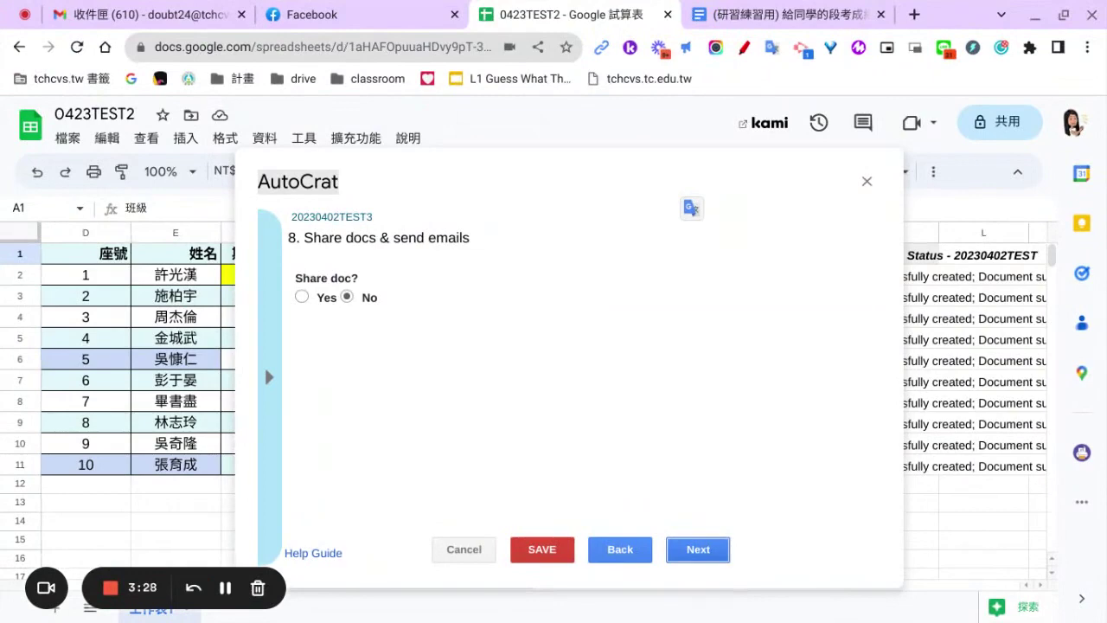
Step: Set Share doc? to Yes as PDF and send from the generic no-reply address
left_click(301, 297)
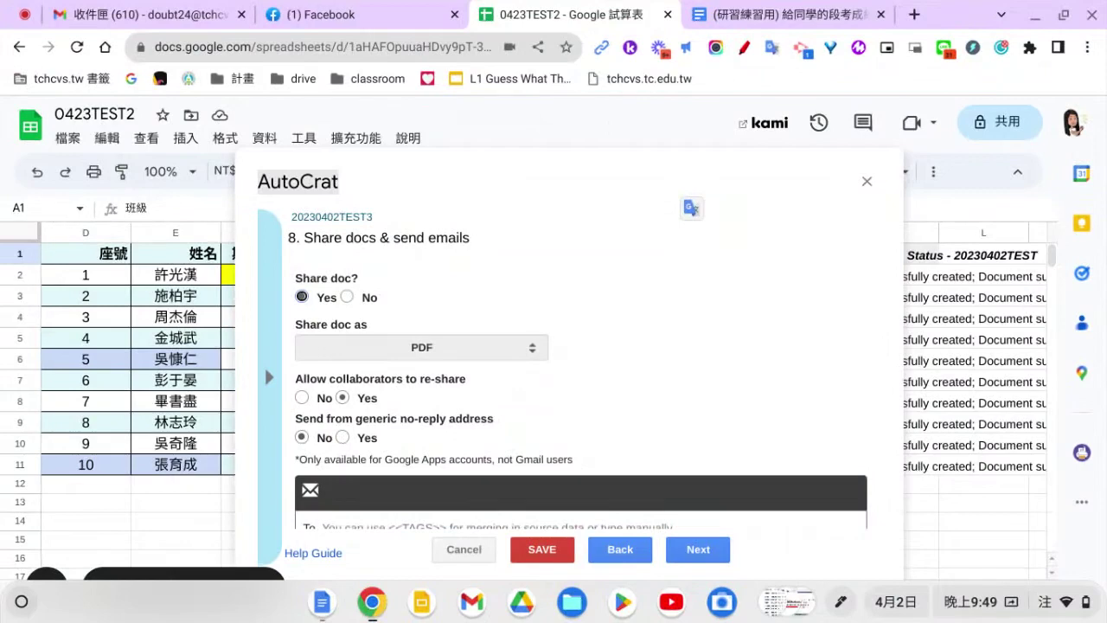
left_click(342, 437)
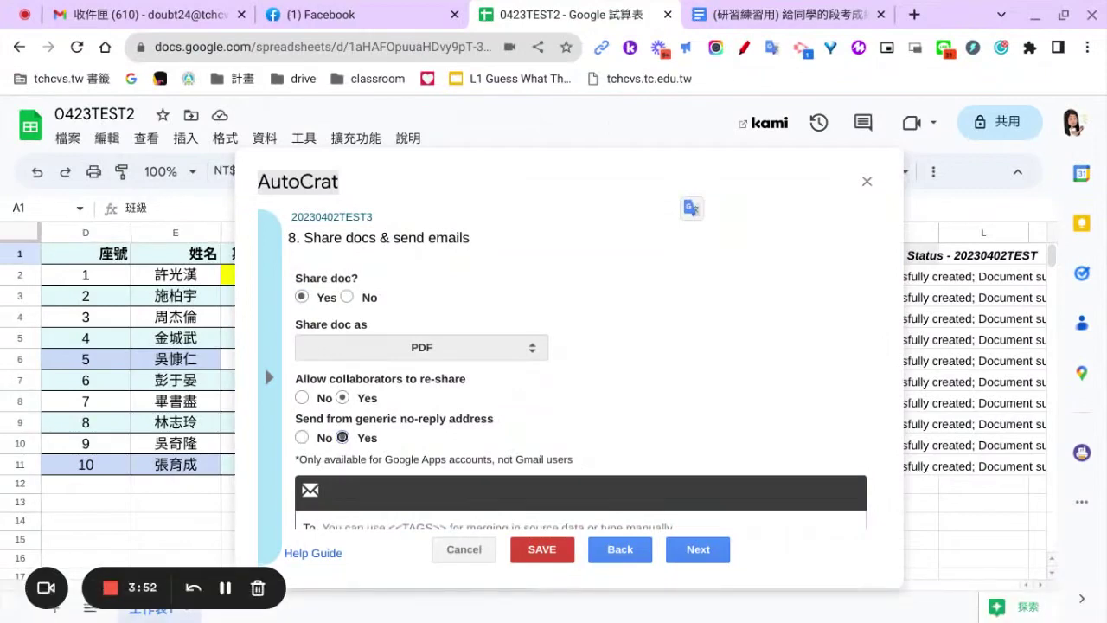
left_click_drag(432, 181, 512, 176)
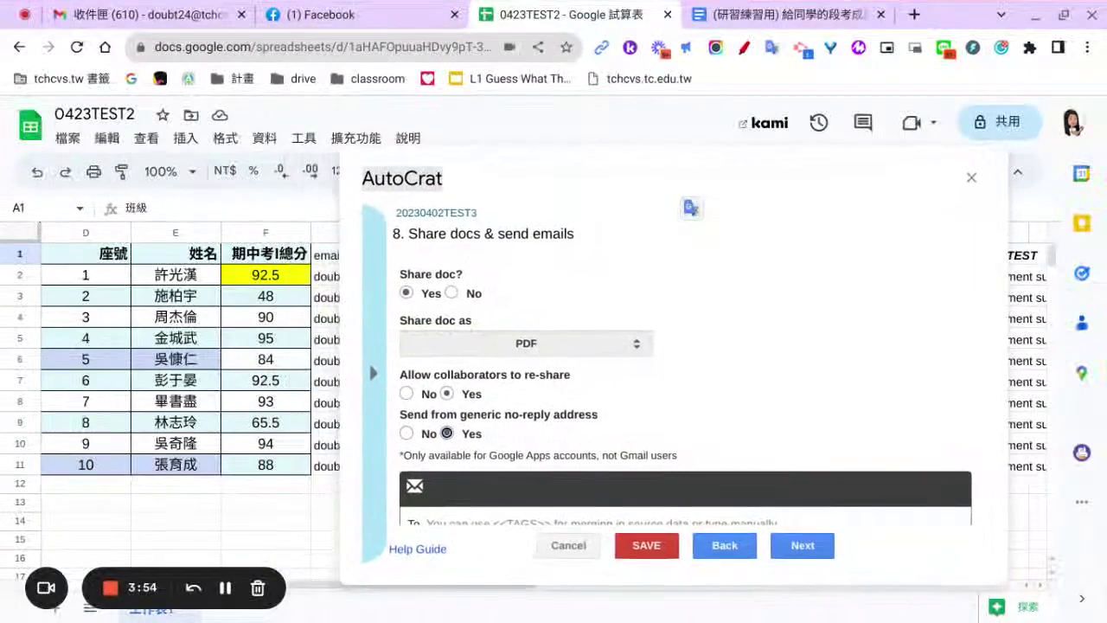
left_click_drag(377, 178, 374, 167)
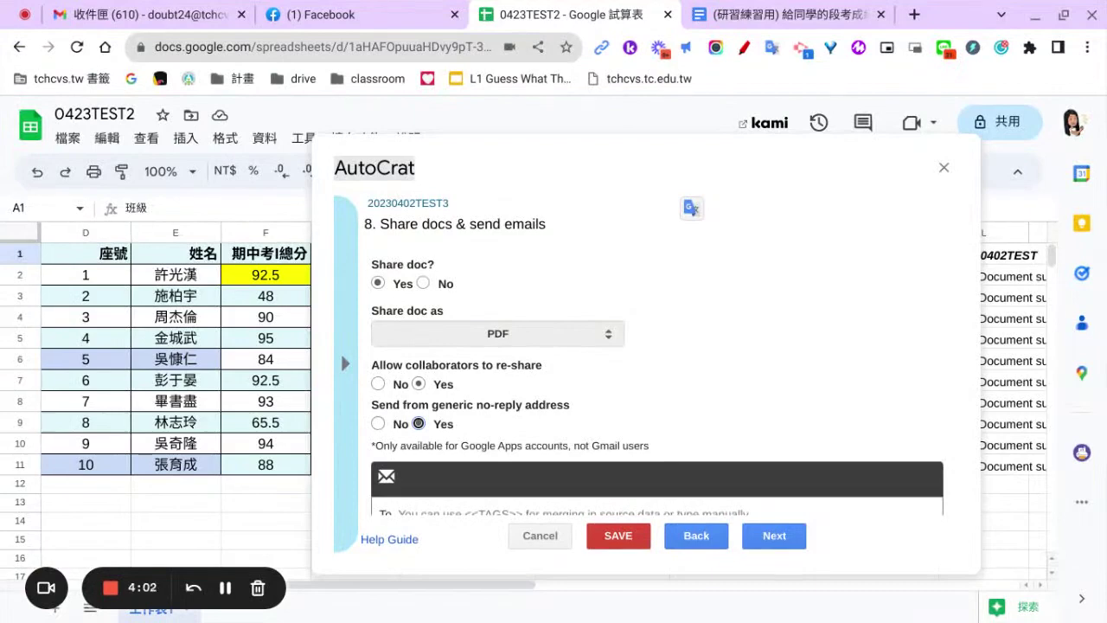
scroll(658, 380, "down", 3)
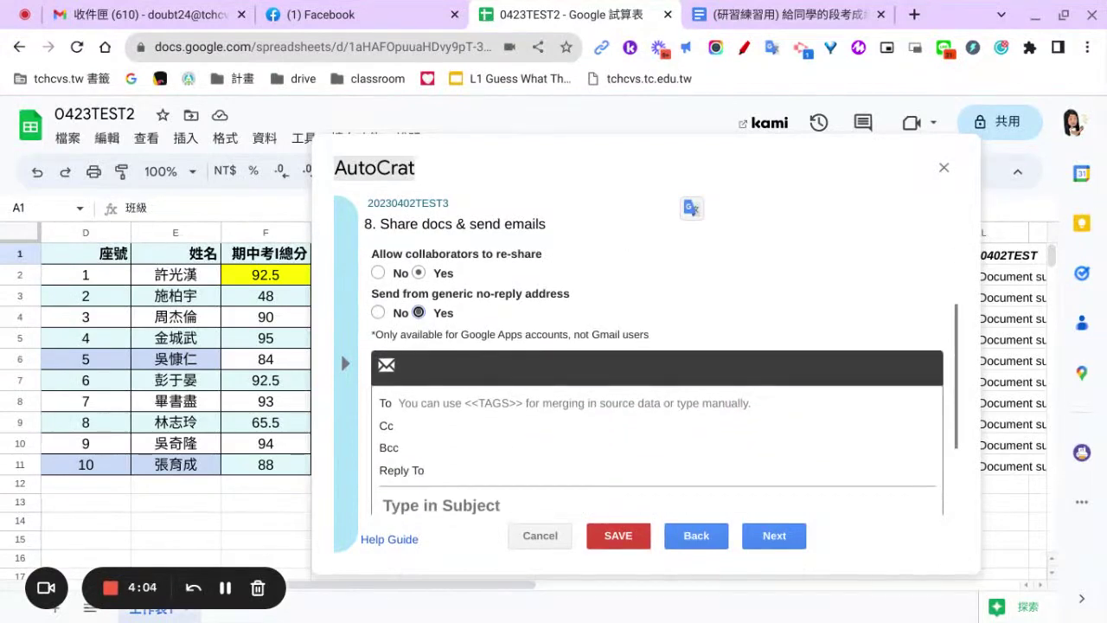
Step: Enter <<email>> in the email To field, matching the sheet's email column
left_click(616, 403)
type("<<")
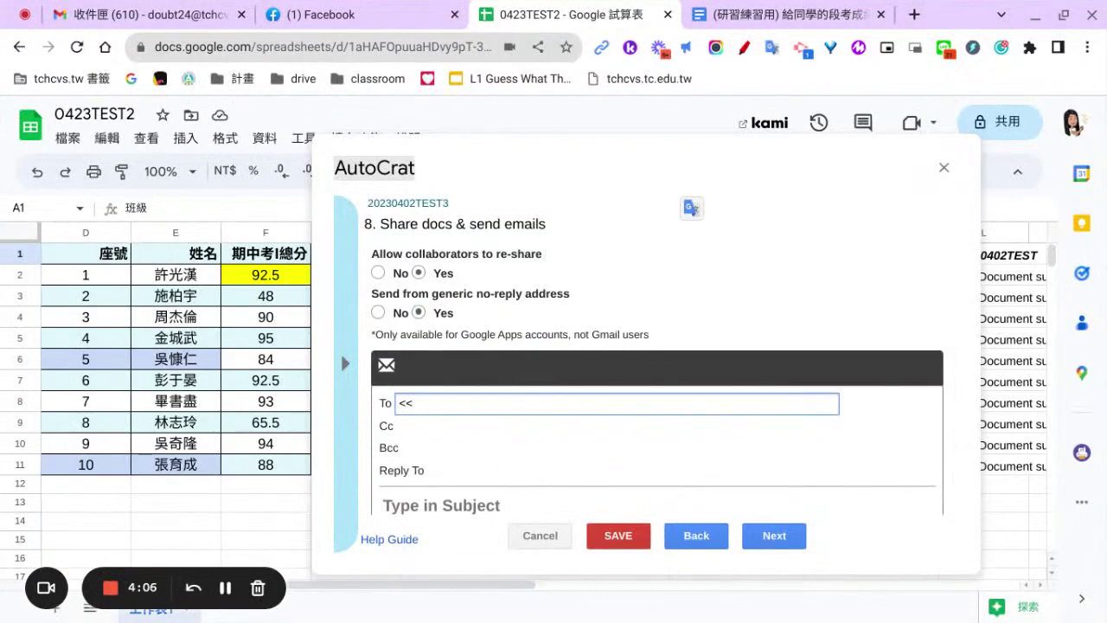
type("《ㄩ>>")
key("BackSpace")
key("BackSpace")
type("email")
mouse_move(364, 358)
left_mouse_down()
mouse_move(462, 363)
mouse_move(436, 353)
left_mouse_up()
left_click_drag(531, 405, 527, 399)
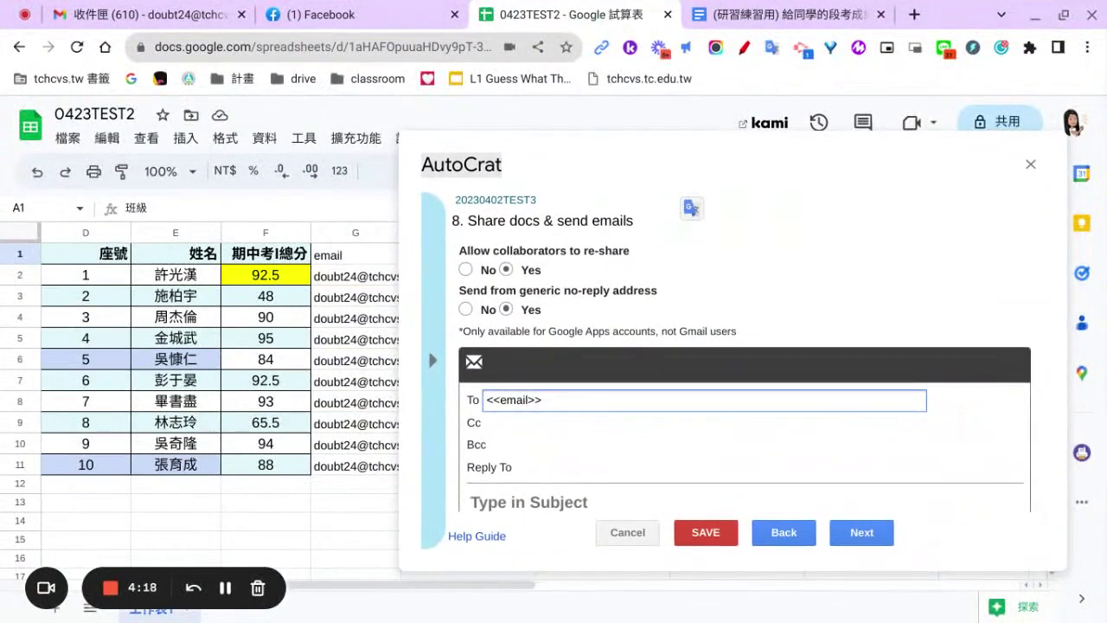
scroll(528, 400, "down", 1)
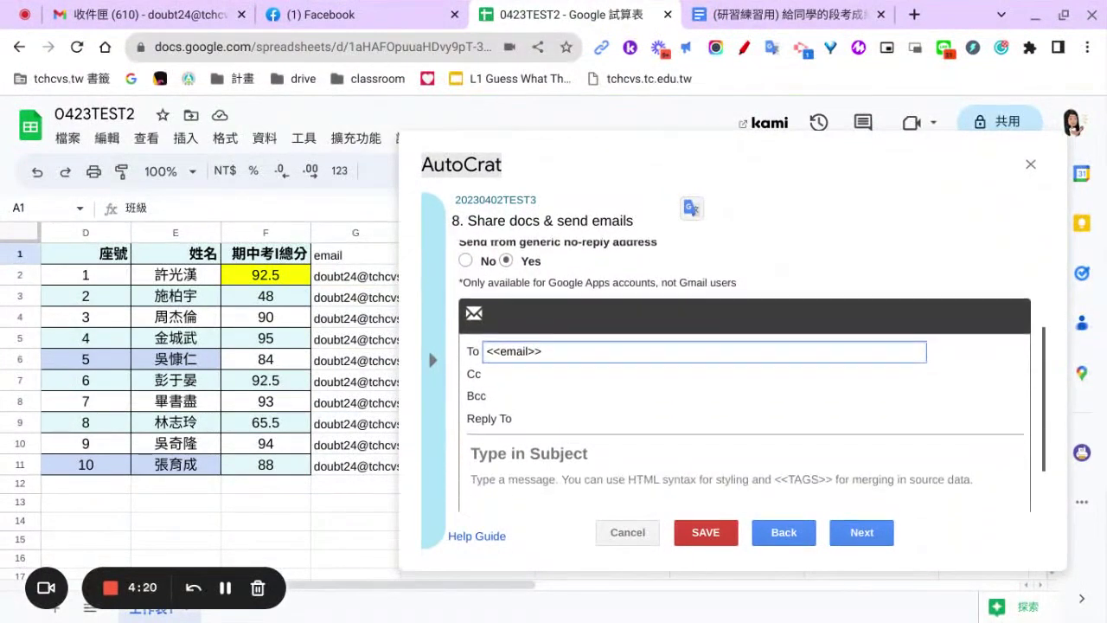
Step: Enter the email subject <<姓名>>聽講期中考成績來囉！
left_click(474, 448)
type("<<ㄒㄧㄥ>>")
key("Left")
key("Left")
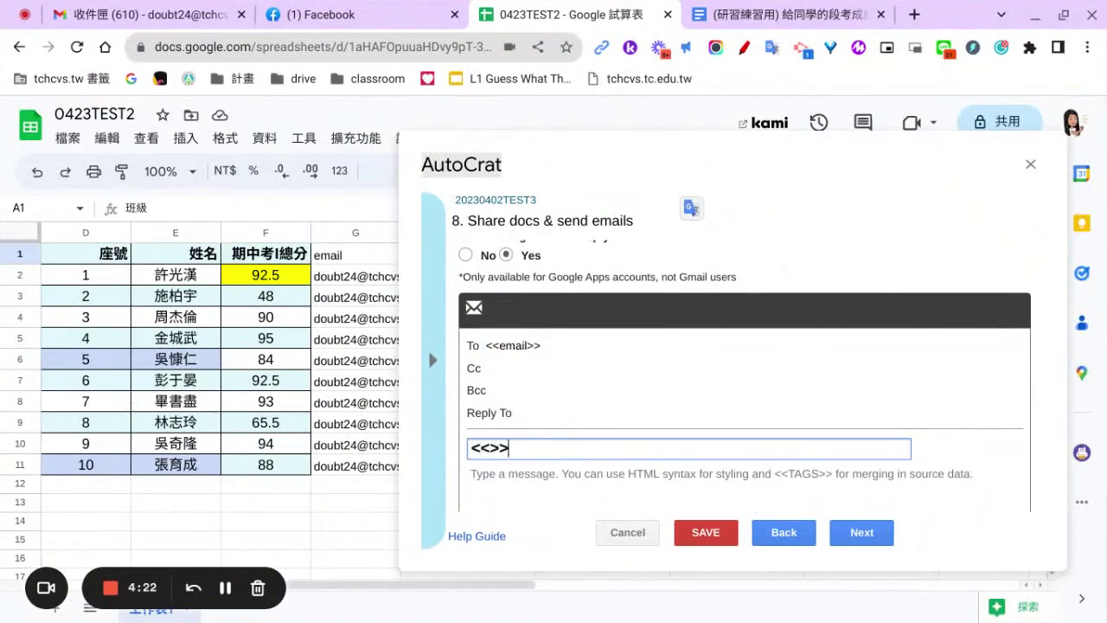
type("ㄒㄧㄥˋ")
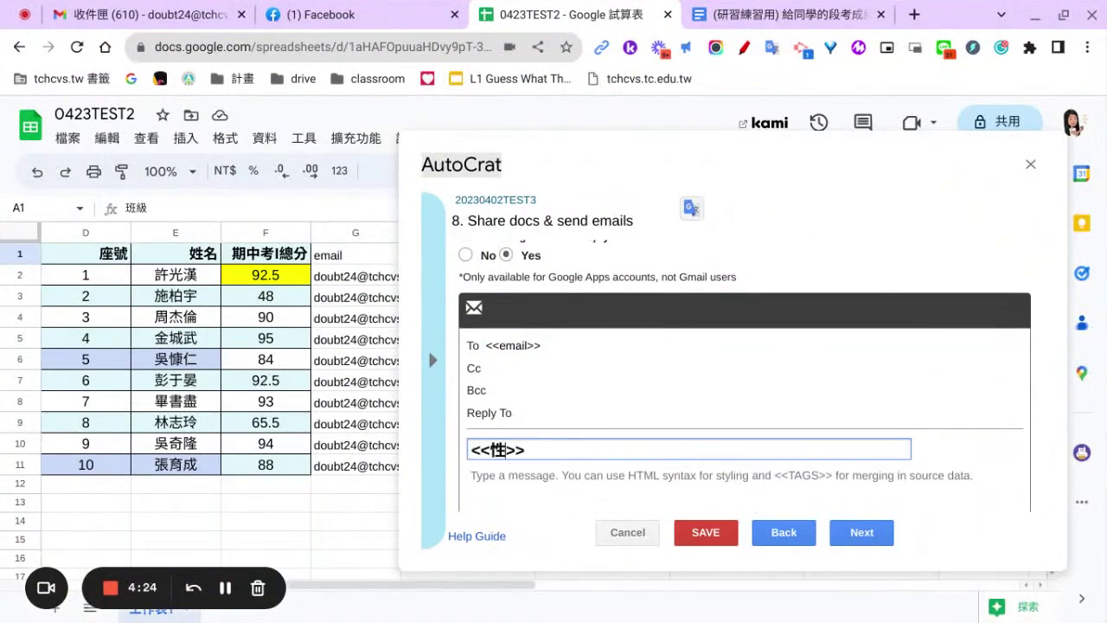
type("ㄇㄧㄥˊ")
left_click(540, 450)
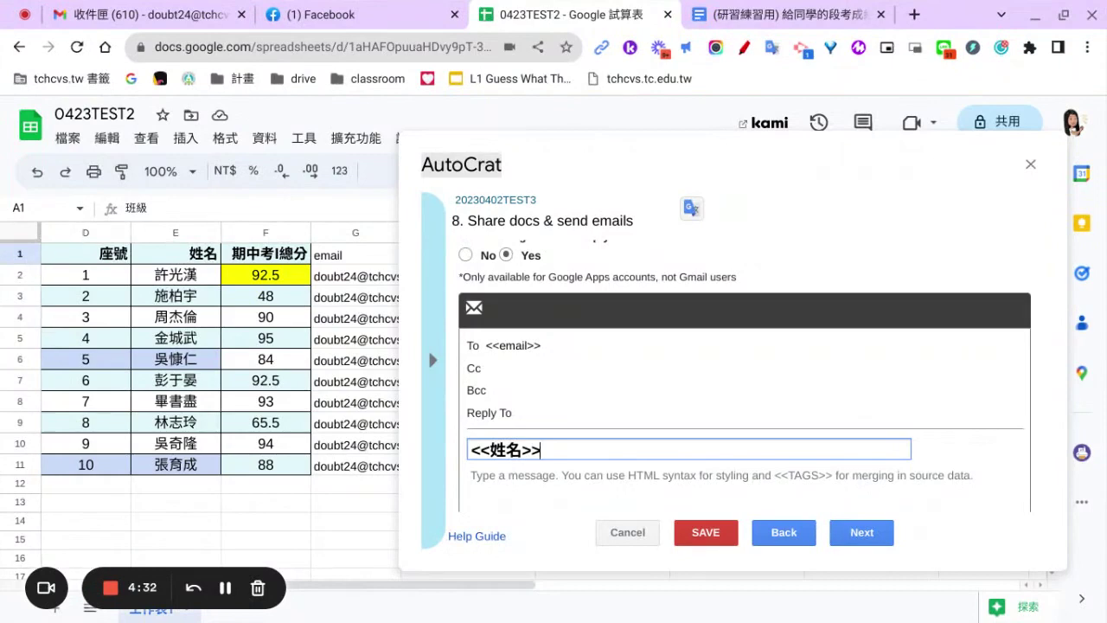
type("fuw")
key("BackSpace")
key("BackSpace")
key("BackSpace")
type("聽")
type("講")
type("其ㄓ中考ㄐ")
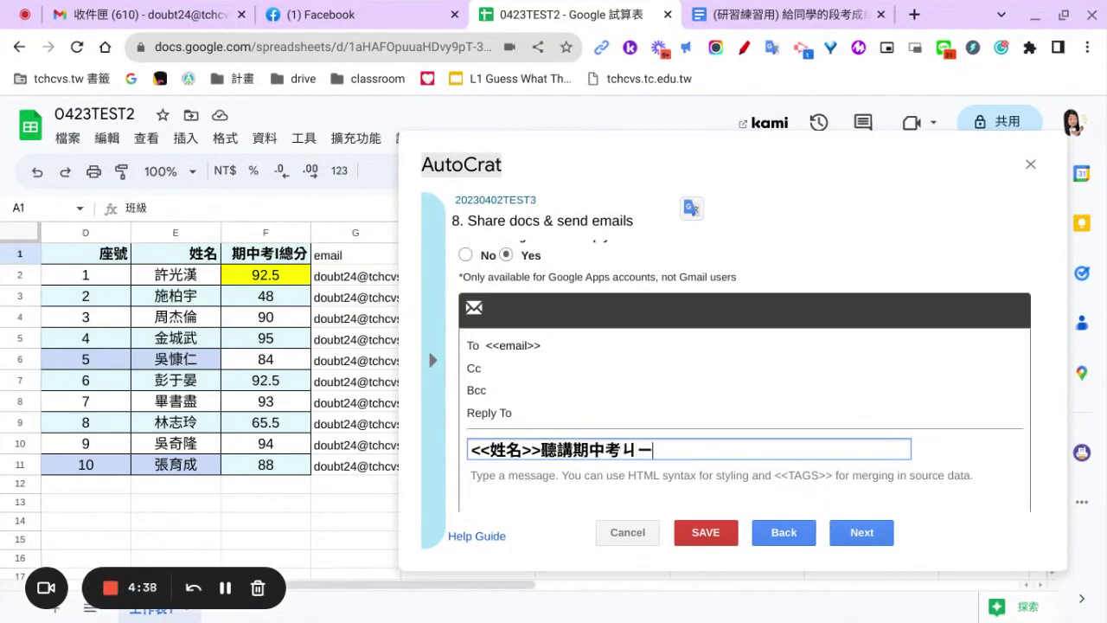
type("稱稱")
key("BackSpace")
key("BackSpace")
type("ㄔ成績ㄌ")
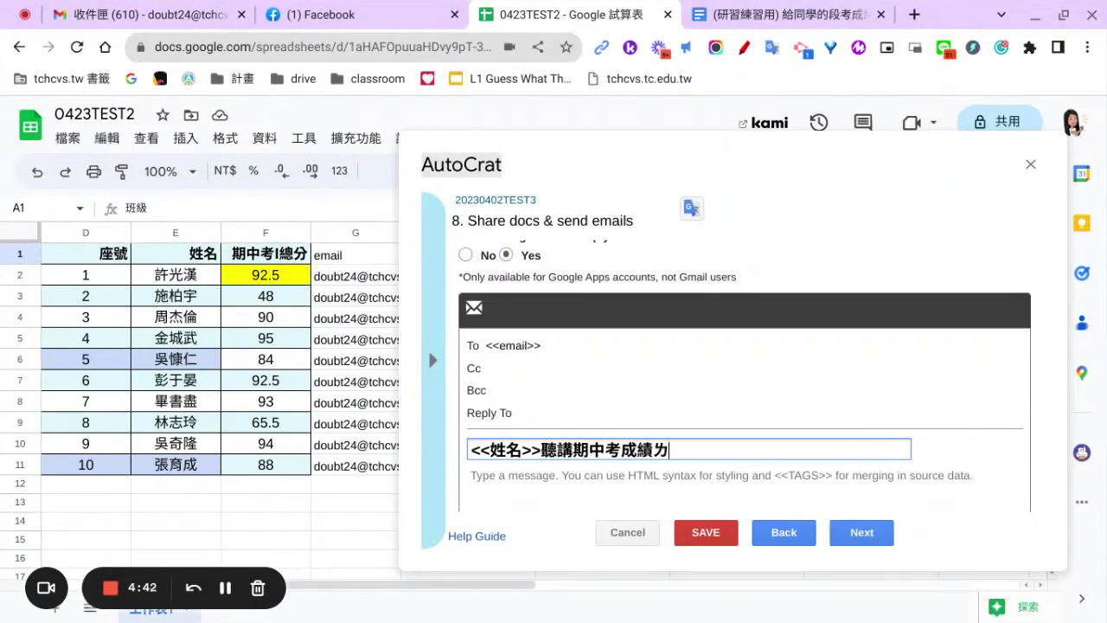
type("ㄞ來囉")
type("！")
Step: Write 祝下次會更好 as the email message body
left_click(470, 475)
type("住")
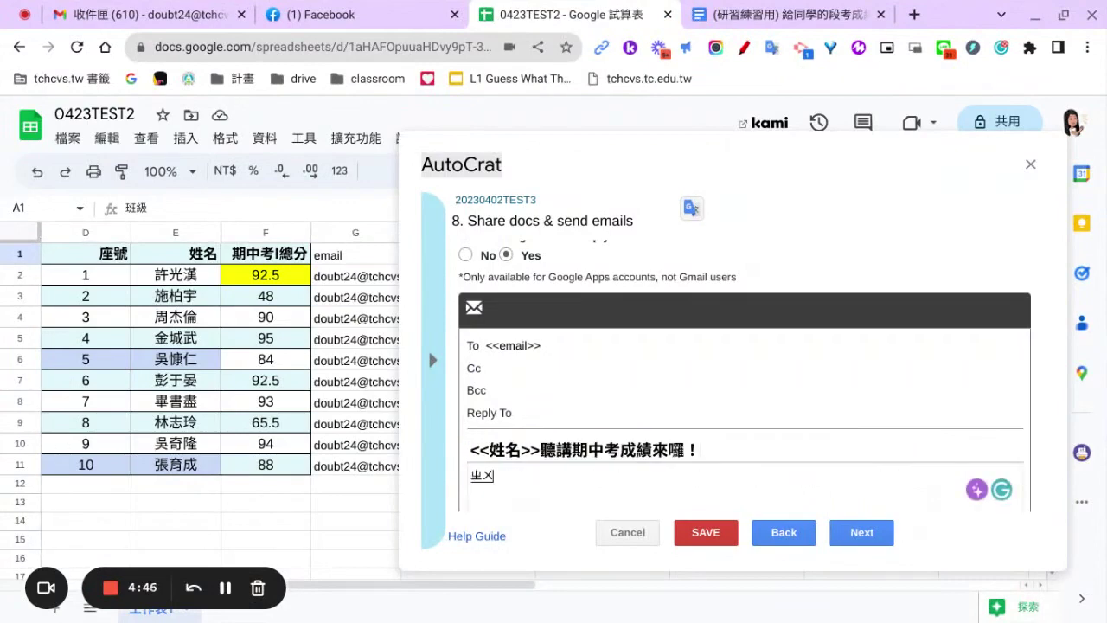
key("Down")
key("Down")
key("Down")
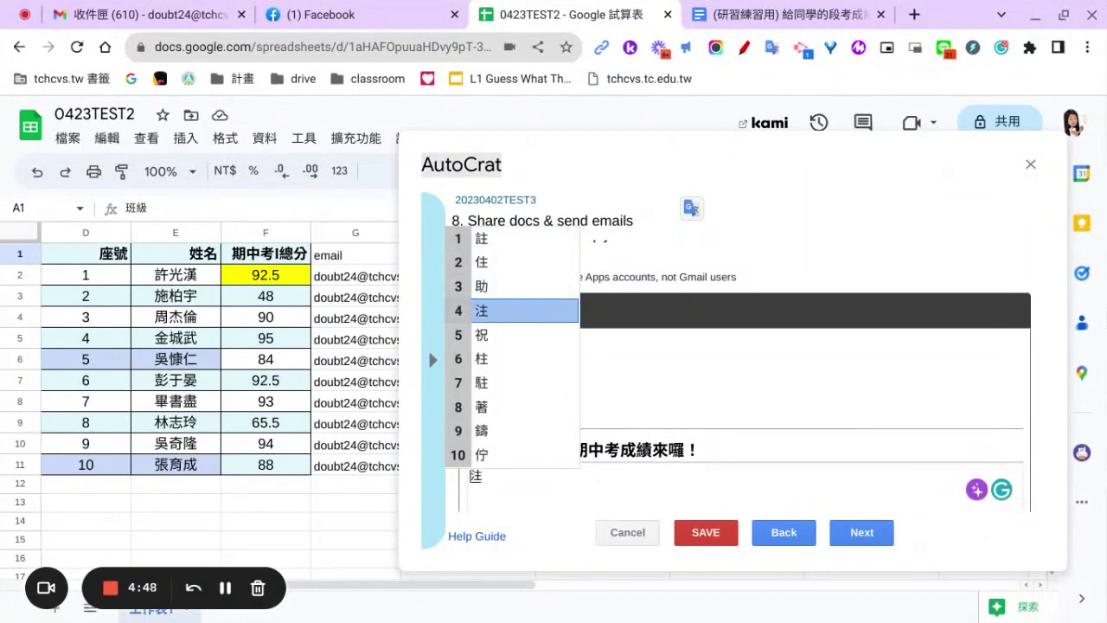
key("Down")
key("Return")
type("下次會")
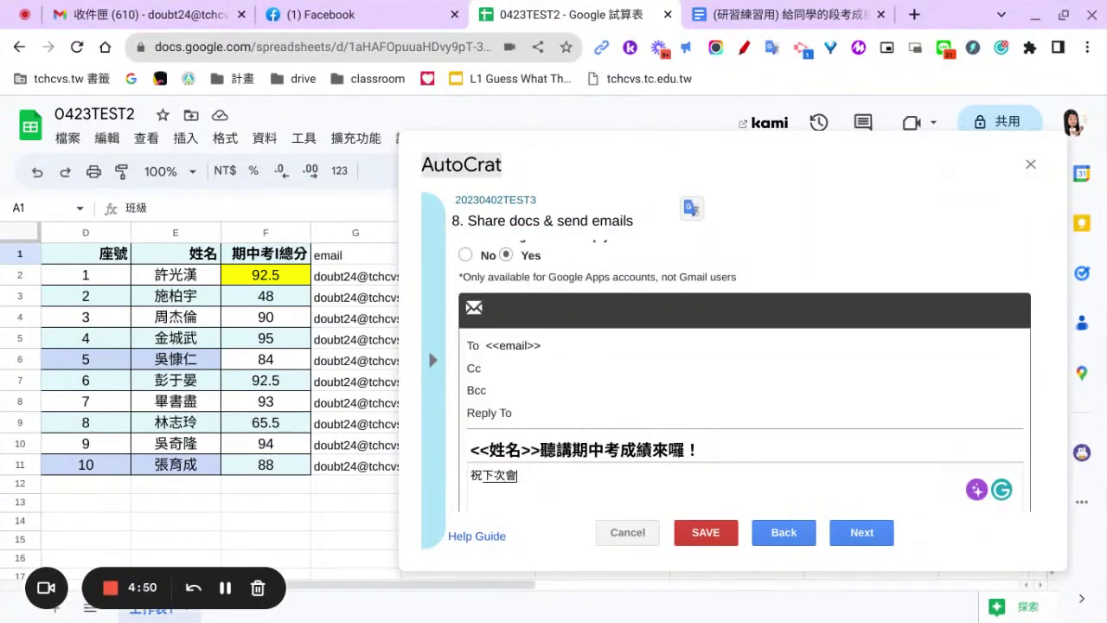
type("更好")
key("Return")
Step: Leave form and time triggers at No and save job 20230402TEST3
left_click(862, 532)
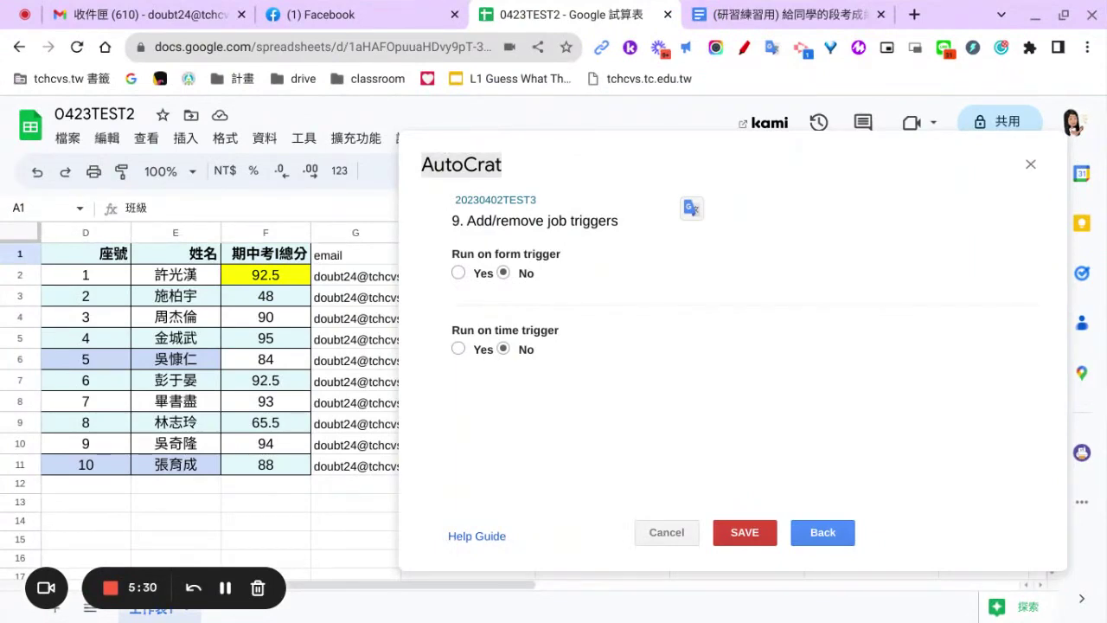
left_click(745, 532)
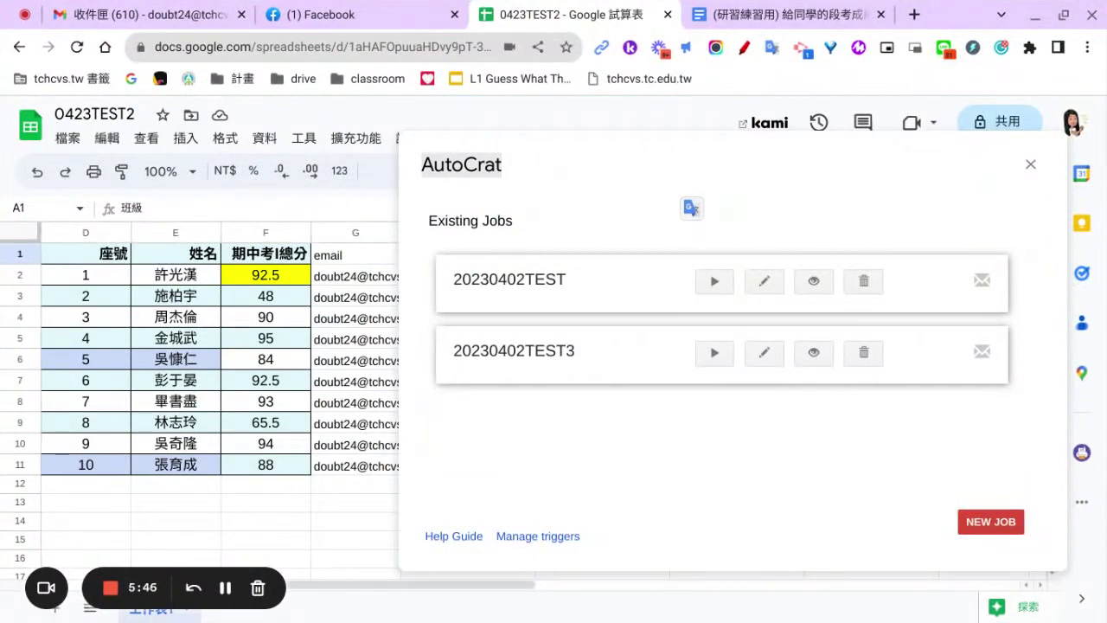
Step: Run the 20230402TEST3 Autocrat job on its 10 rows, then check the Gmail inbox for the report emails
left_click(714, 352)
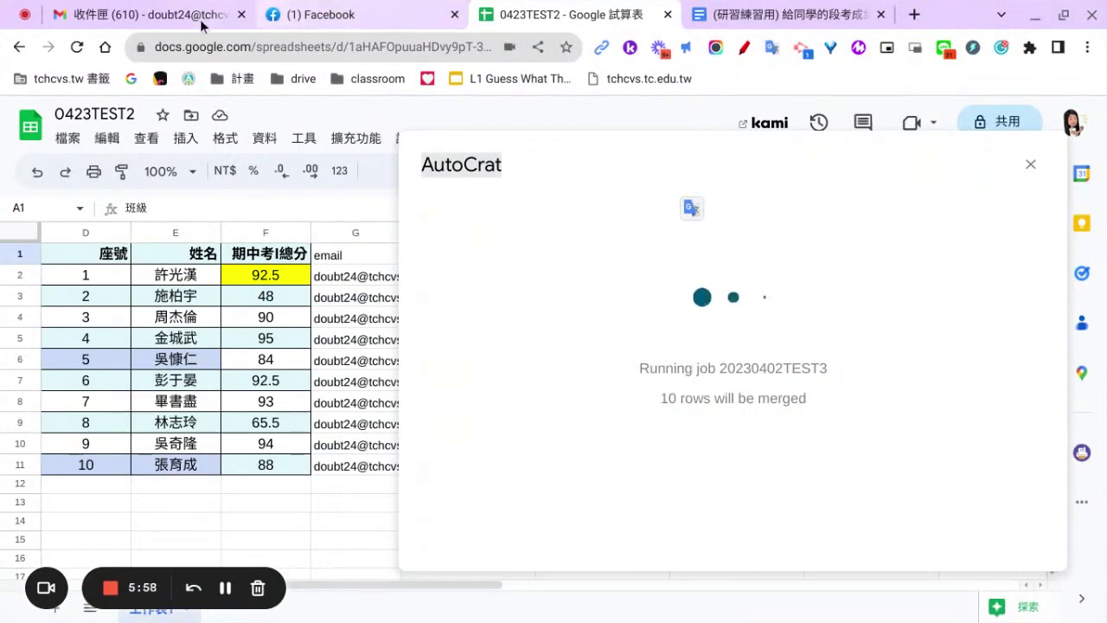
left_click(159, 22)
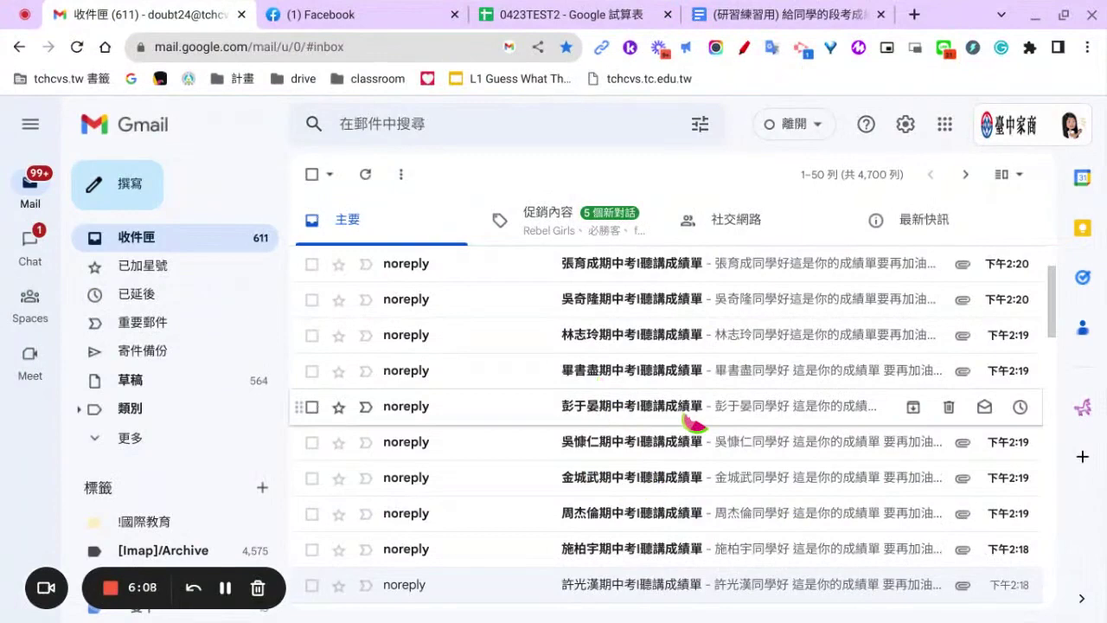
Step: Open a noreply 期中考聽講成績單 email to see the greeting and 56 KB PDF attachment
left_click(643, 310)
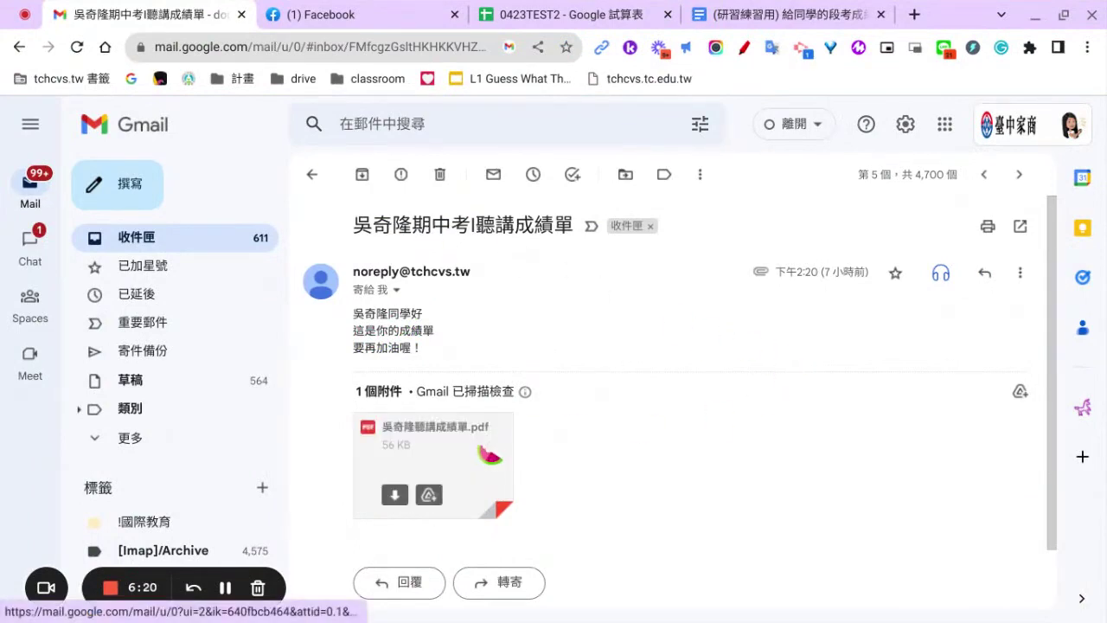
mouse_move(432, 465)
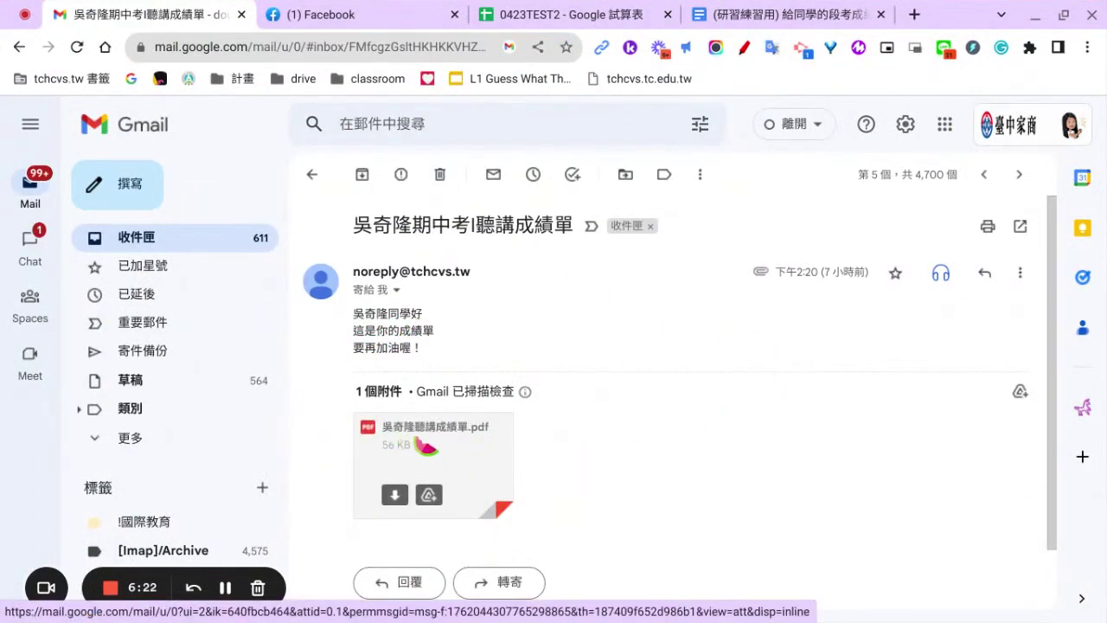
Step: Preview the attached 聽講成績單 PDF showing a midterm listening score of 94
left_click(428, 445)
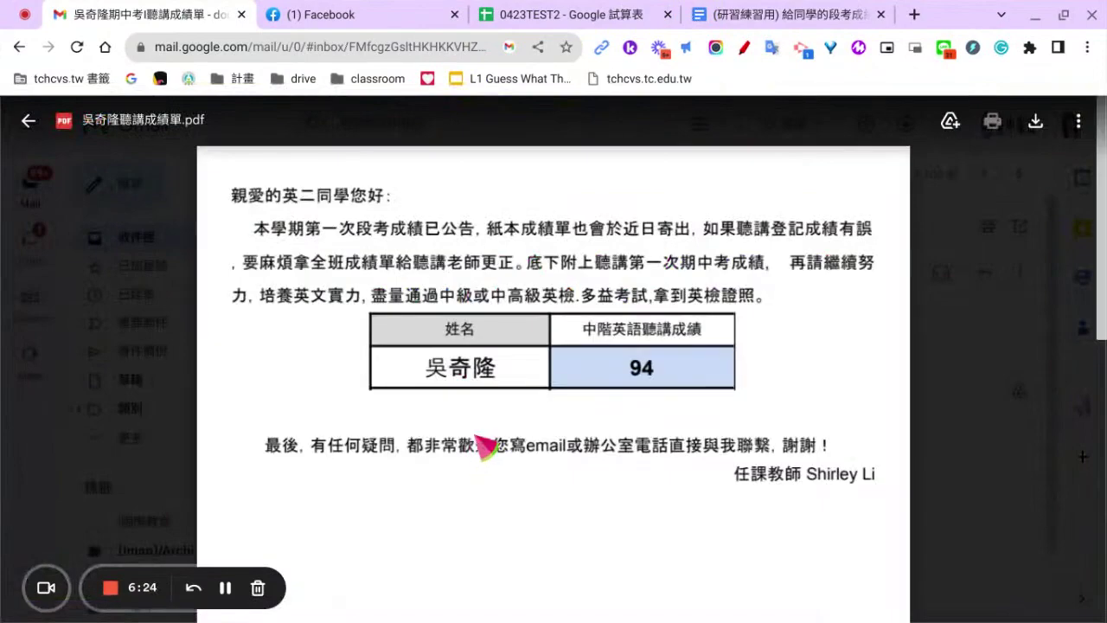